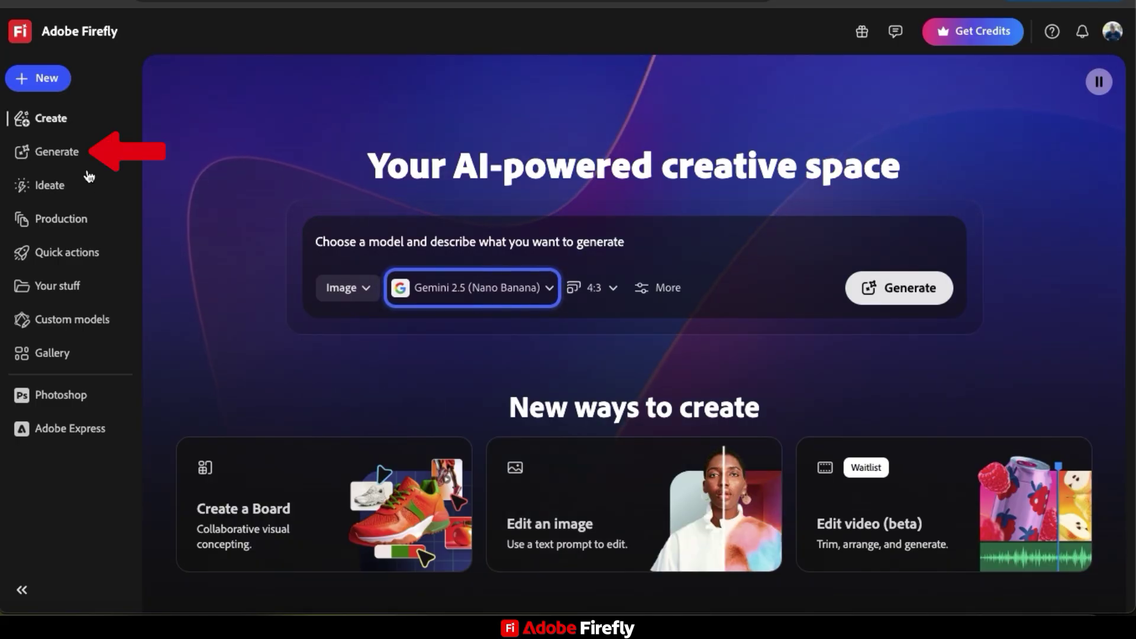
# - Open Firefly's Generate speech tool from the Audio features to see the Firefly Speech and ElevenLabs models
pyautogui.click(55, 163)
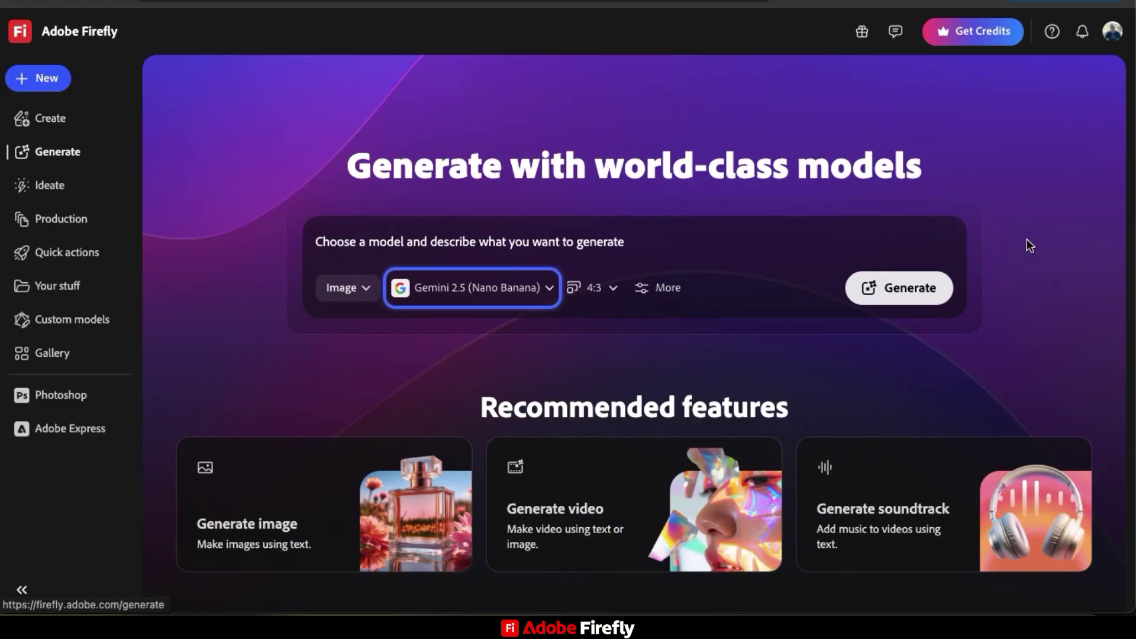
pyautogui.scroll(-2, 1026, 240)
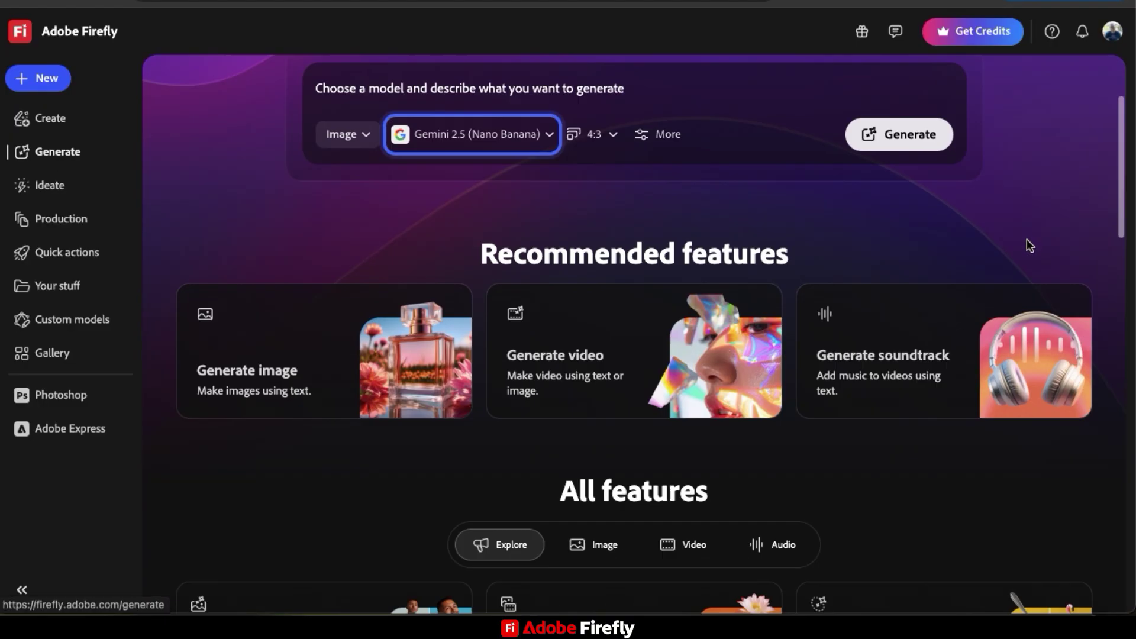
pyautogui.scroll(-2, 1026, 239)
pyautogui.scroll(-2, 1027, 239)
pyautogui.scroll(-1, 1026, 238)
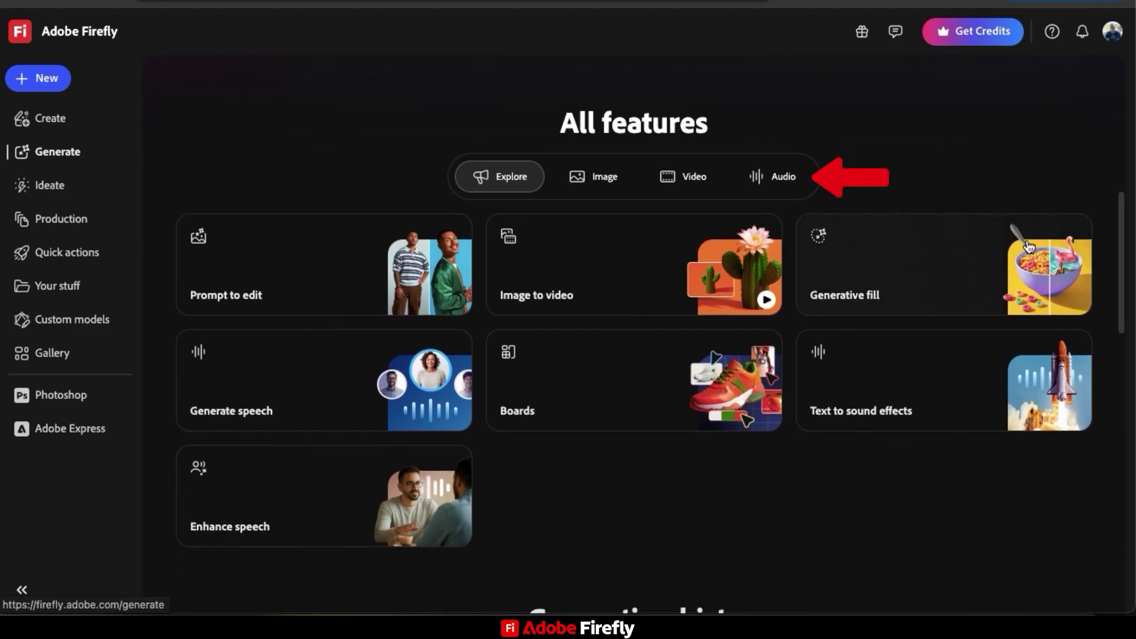
pyautogui.click(783, 194)
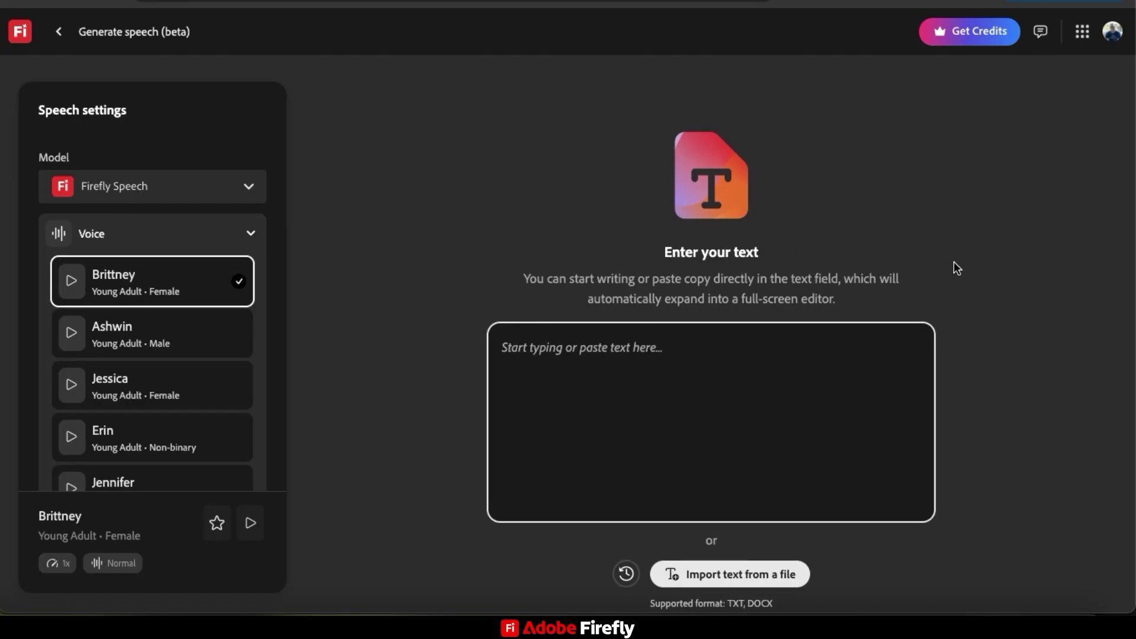
pyautogui.click(250, 188)
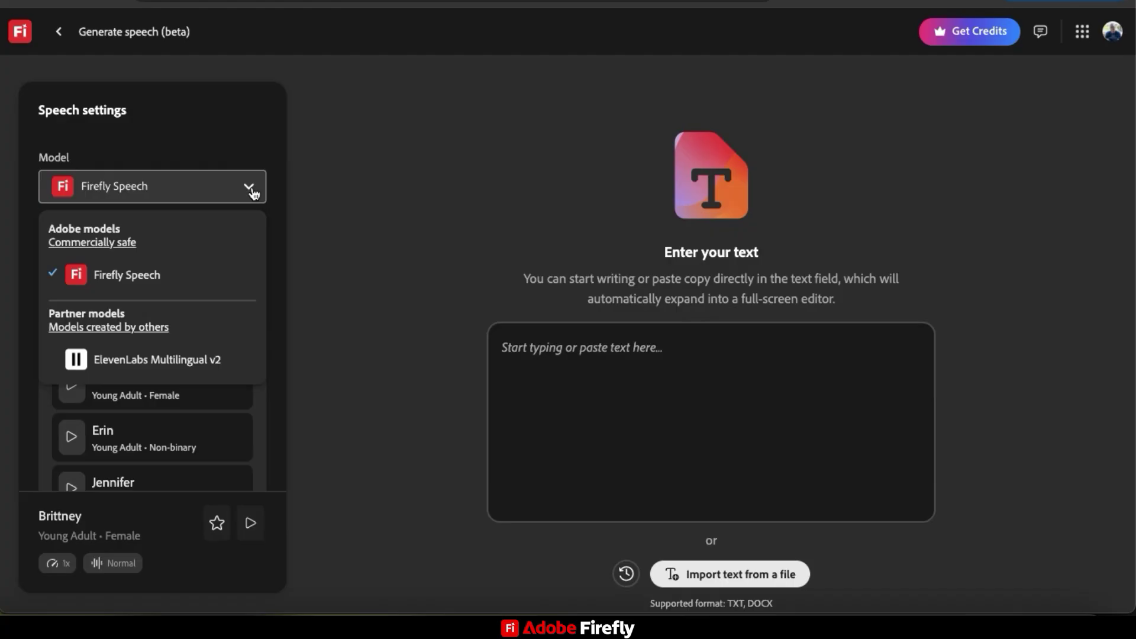
pyautogui.click(250, 190)
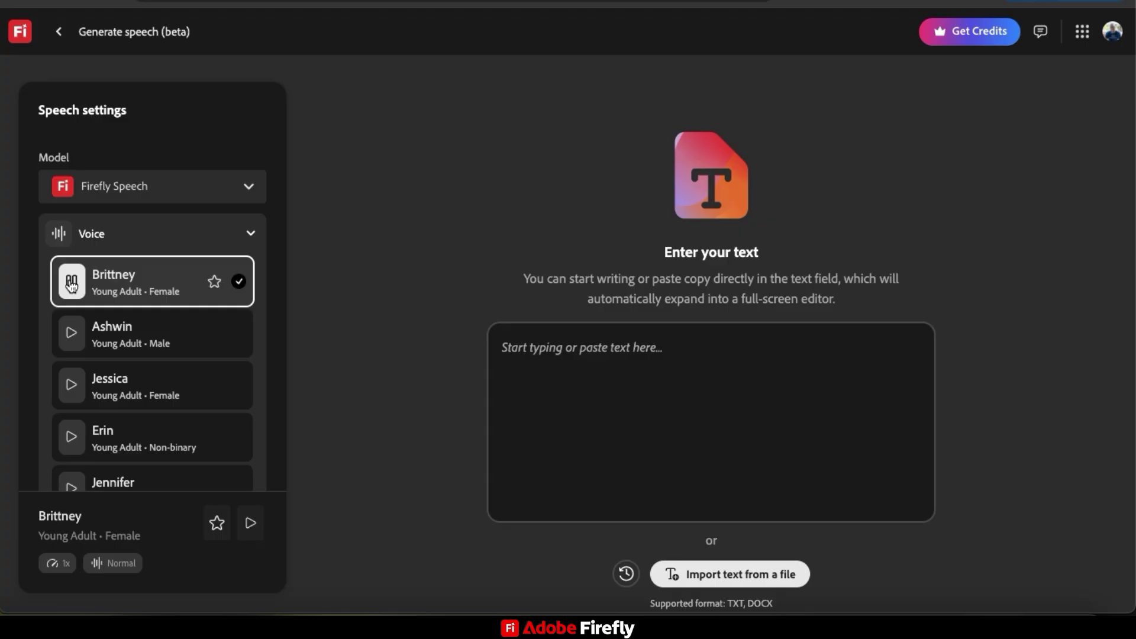
pyautogui.click(72, 335)
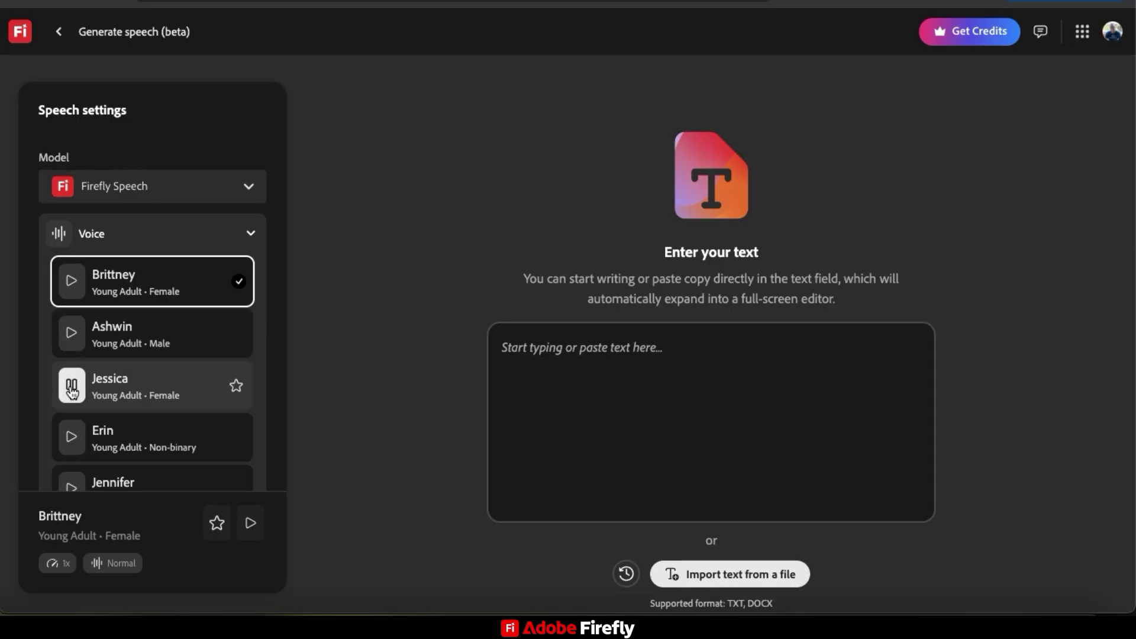
pyautogui.click(72, 437)
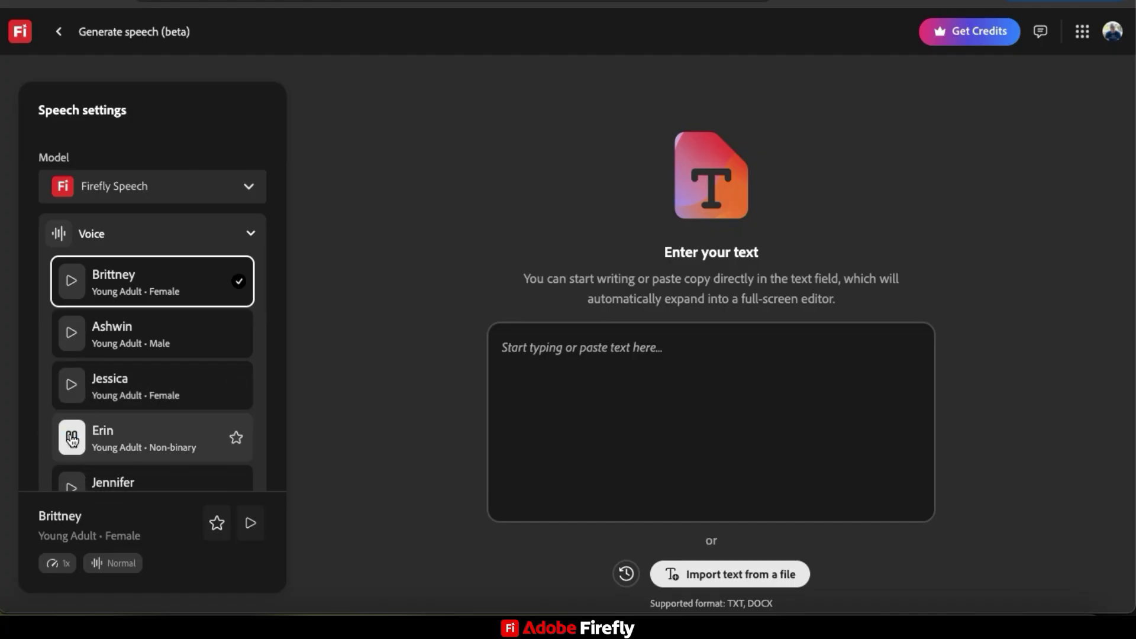
pyautogui.click(71, 485)
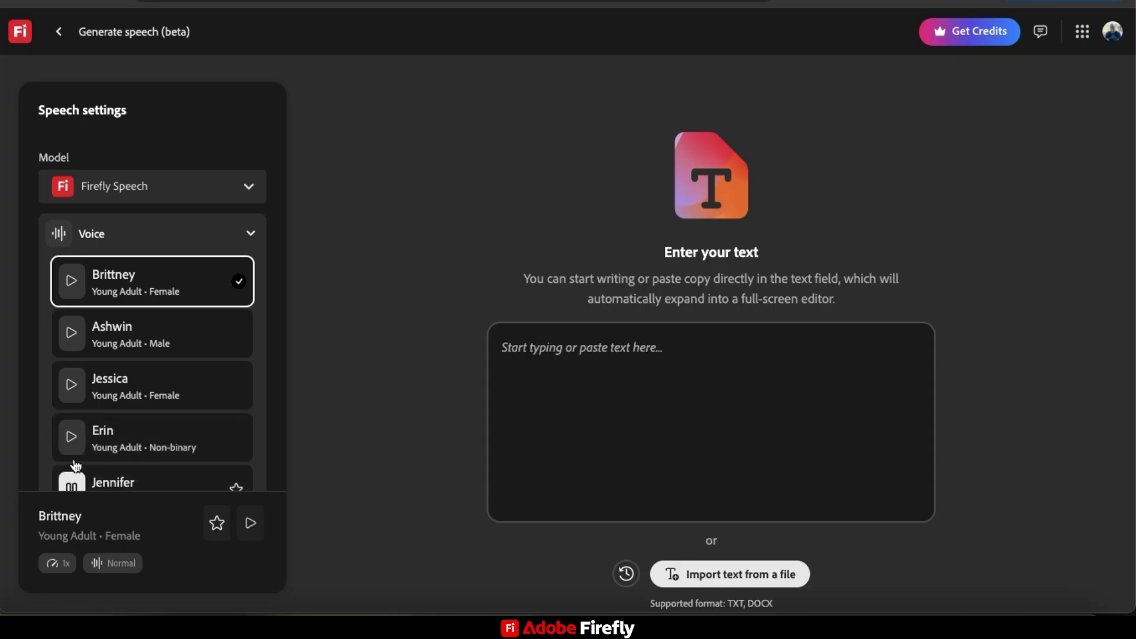
pyautogui.scroll(-1, 76, 467)
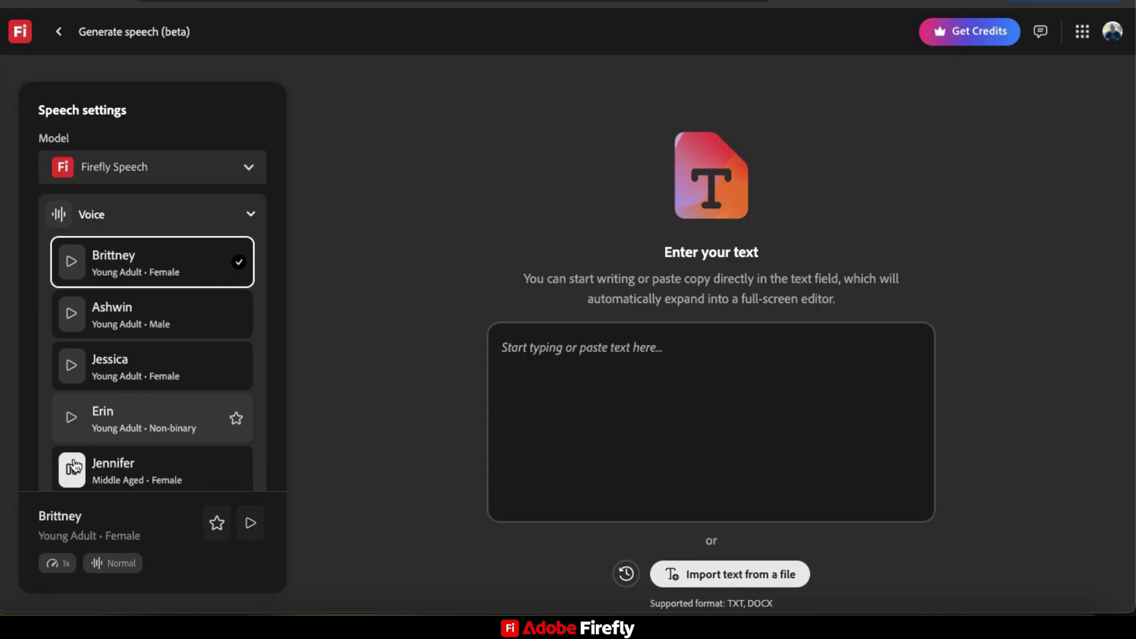
pyautogui.scroll(-1, 76, 466)
pyautogui.scroll(-2, 76, 466)
pyautogui.scroll(-1, 76, 466)
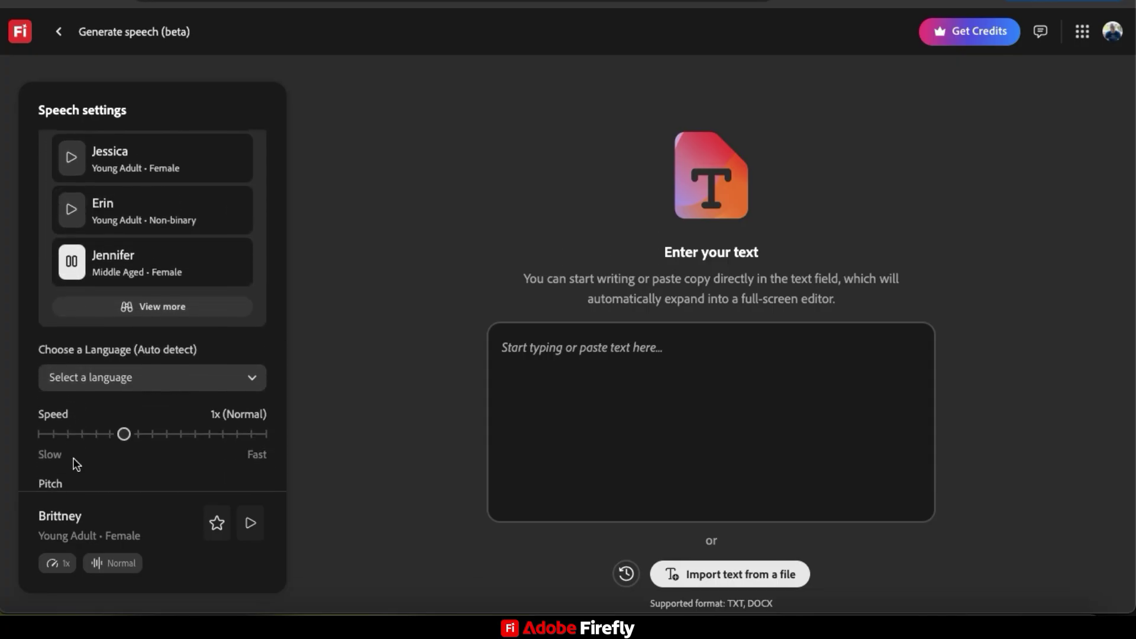
pyautogui.scroll(1, 75, 465)
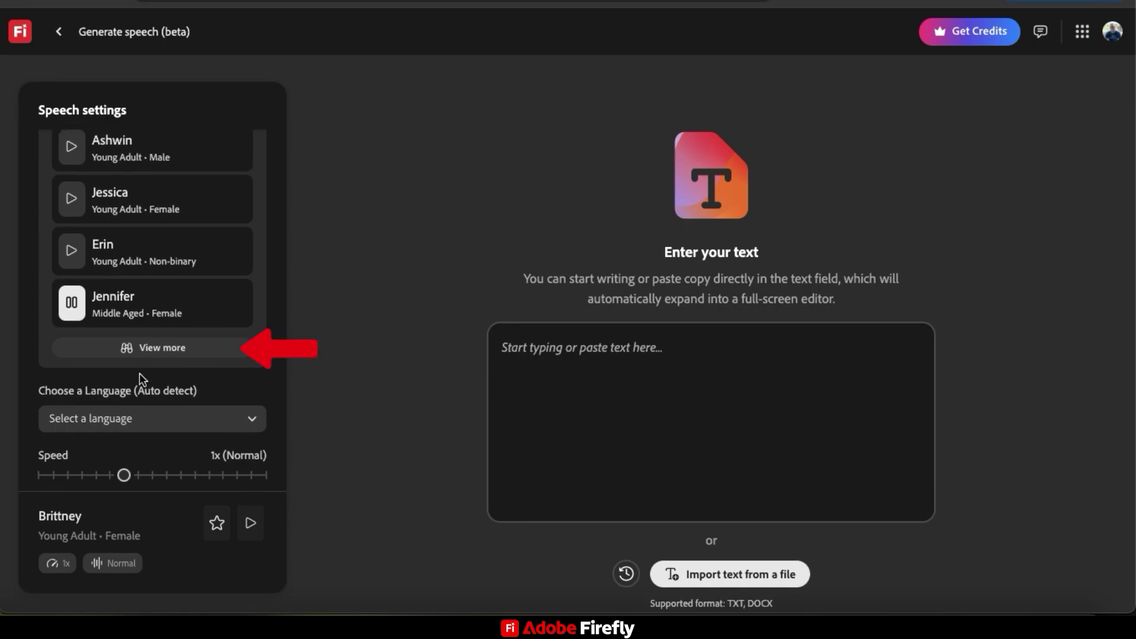
# - Pick Michael, the senior male voice, from the full voice list and stop his preview
pyautogui.click(180, 354)
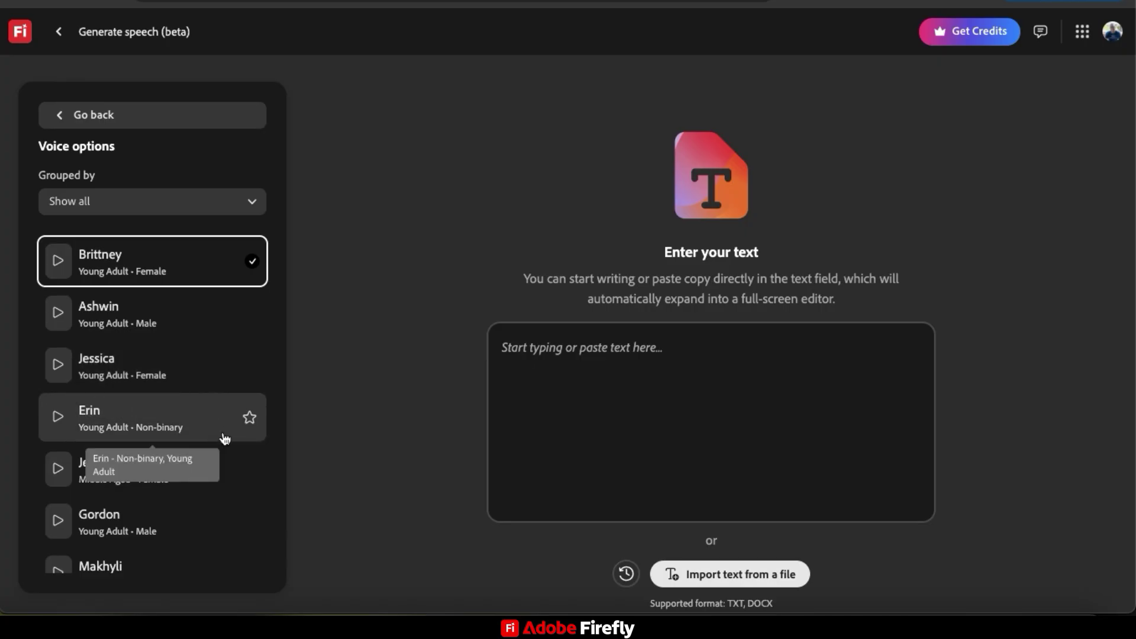
pyautogui.scroll(-3, 224, 438)
pyautogui.scroll(-3, 225, 438)
pyautogui.scroll(-1, 225, 439)
pyautogui.scroll(-2, 225, 439)
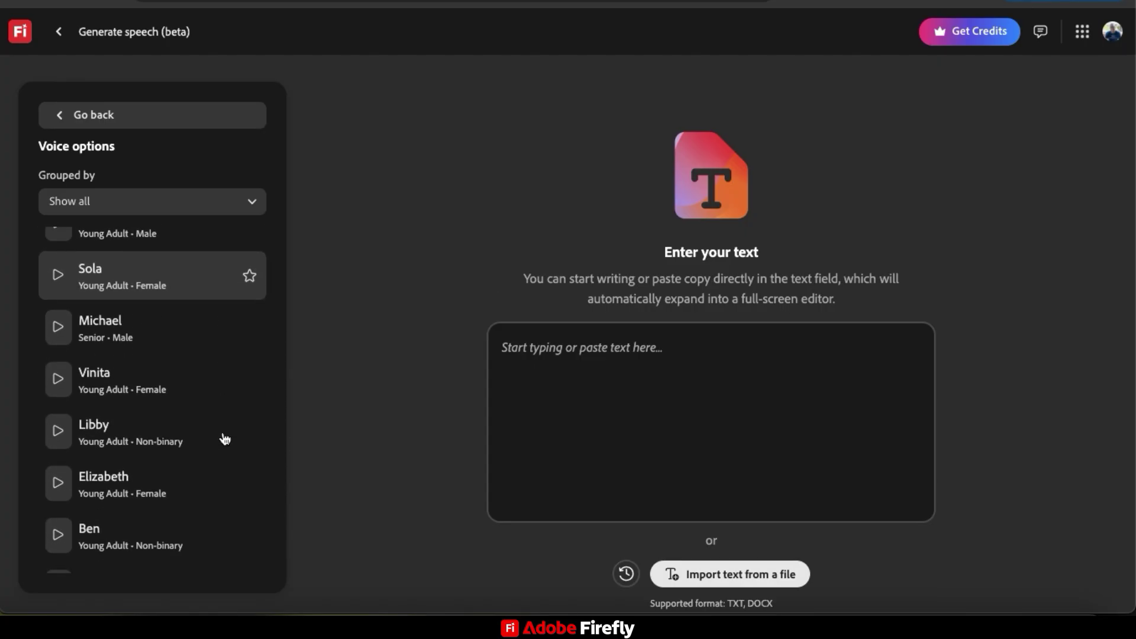
pyautogui.scroll(-2, 225, 439)
pyautogui.scroll(-1, 225, 439)
pyautogui.scroll(-2, 225, 439)
pyautogui.scroll(-1, 224, 437)
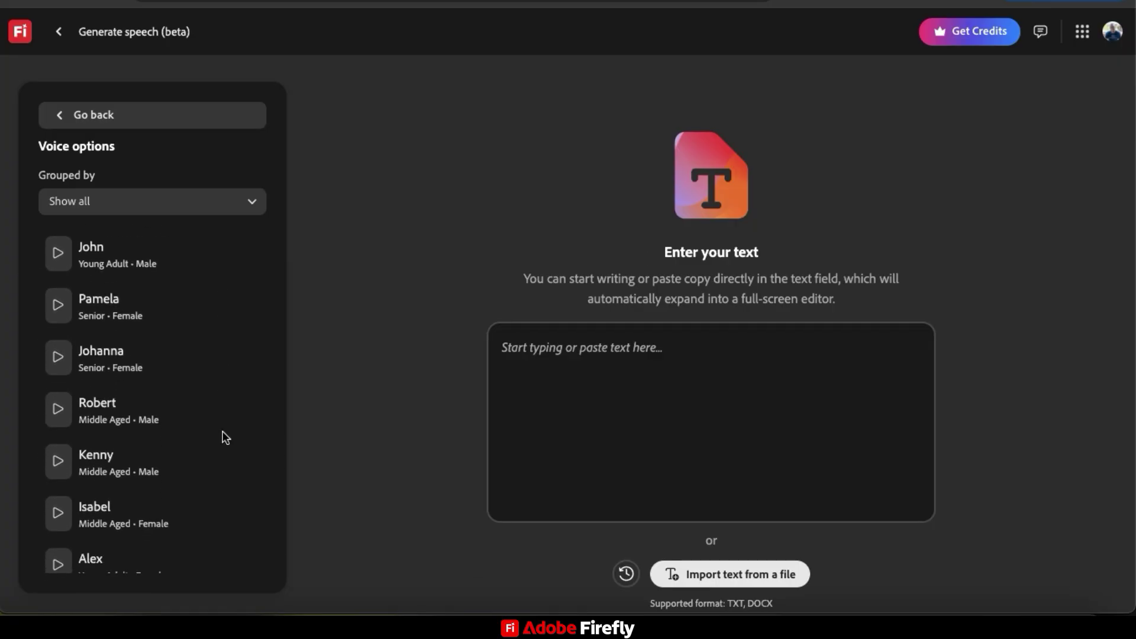
pyautogui.scroll(-2, 225, 436)
pyautogui.scroll(-2, 225, 437)
pyautogui.scroll(-1, 224, 438)
pyautogui.scroll(-3, 224, 439)
pyautogui.scroll(-3, 225, 439)
pyautogui.scroll(-2, 224, 439)
pyautogui.scroll(-3, 224, 438)
pyautogui.scroll(-1, 224, 438)
pyautogui.scroll(-1, 225, 439)
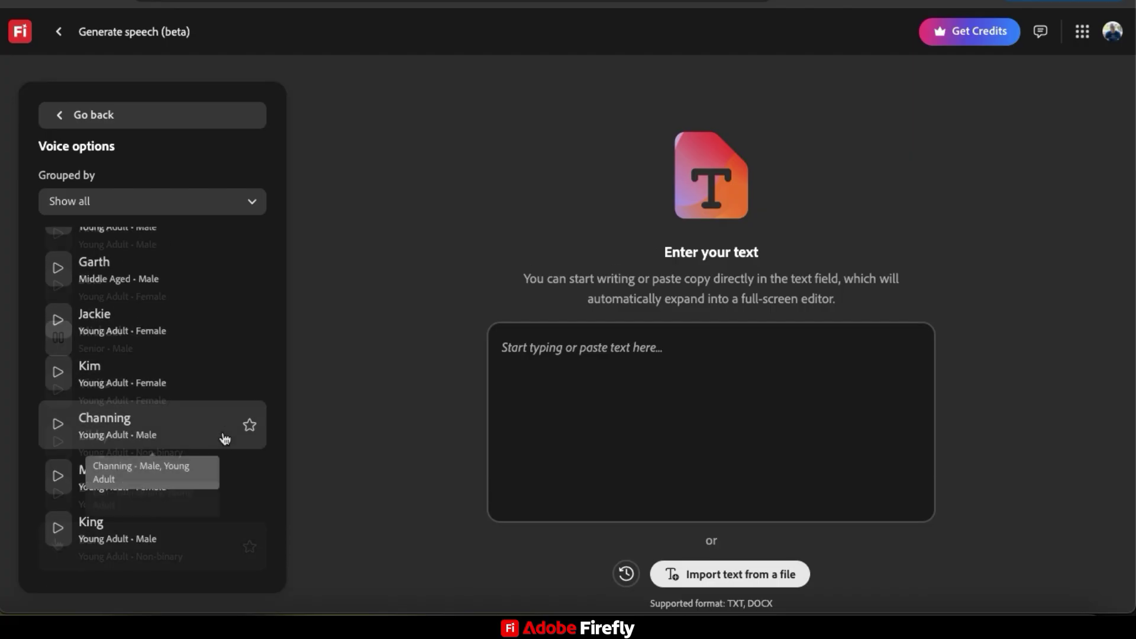
pyautogui.scroll(-3, 225, 438)
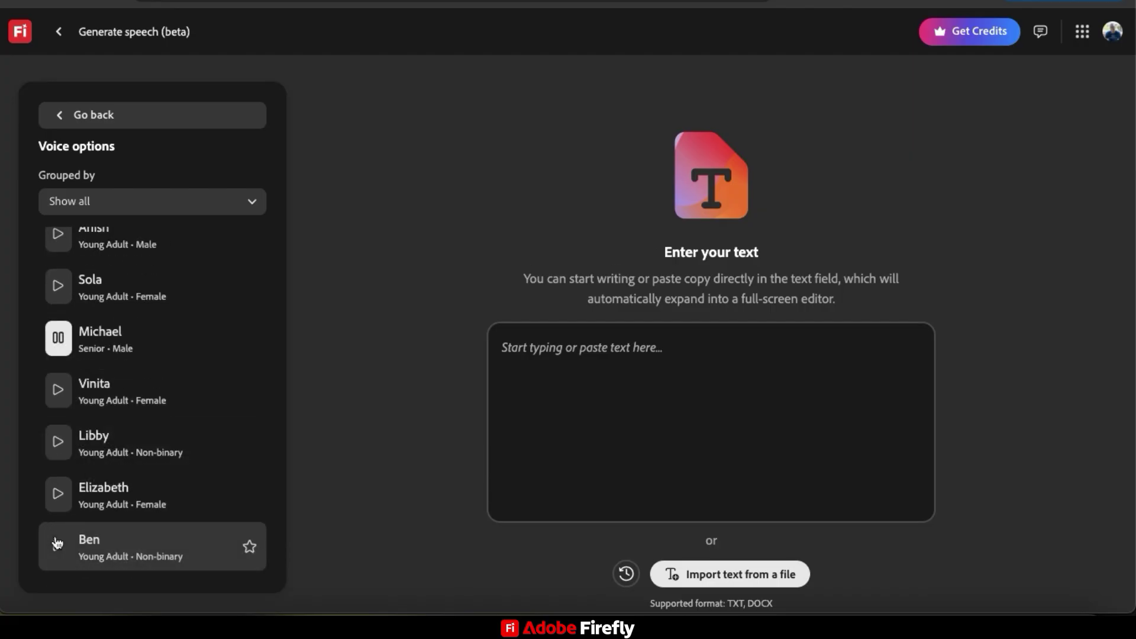
pyautogui.click(179, 336)
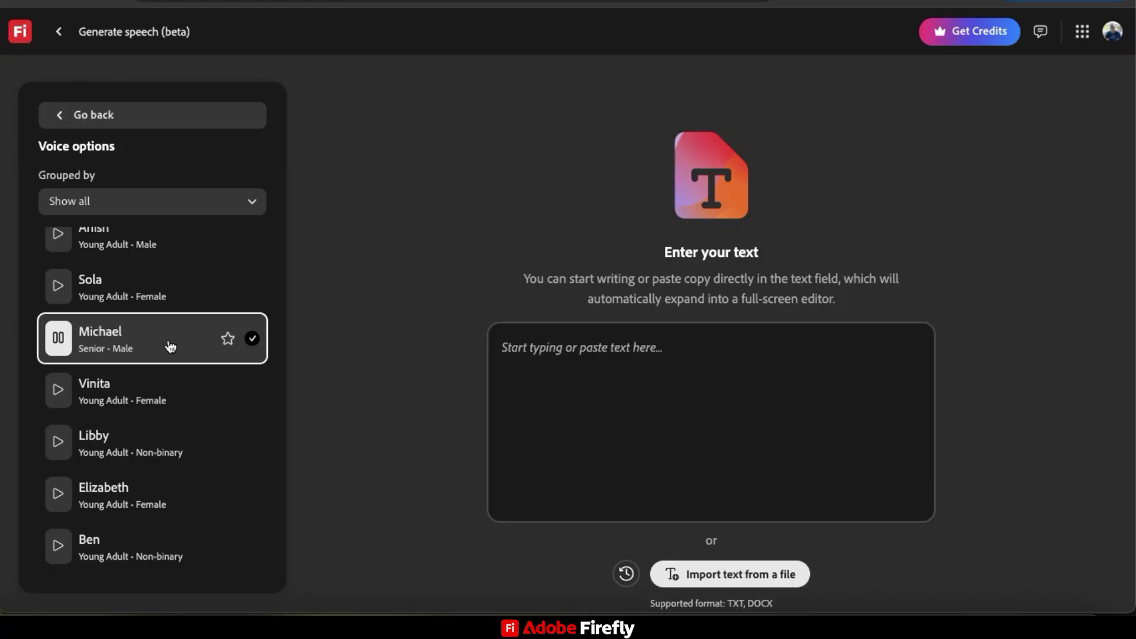
pyautogui.click(58, 337)
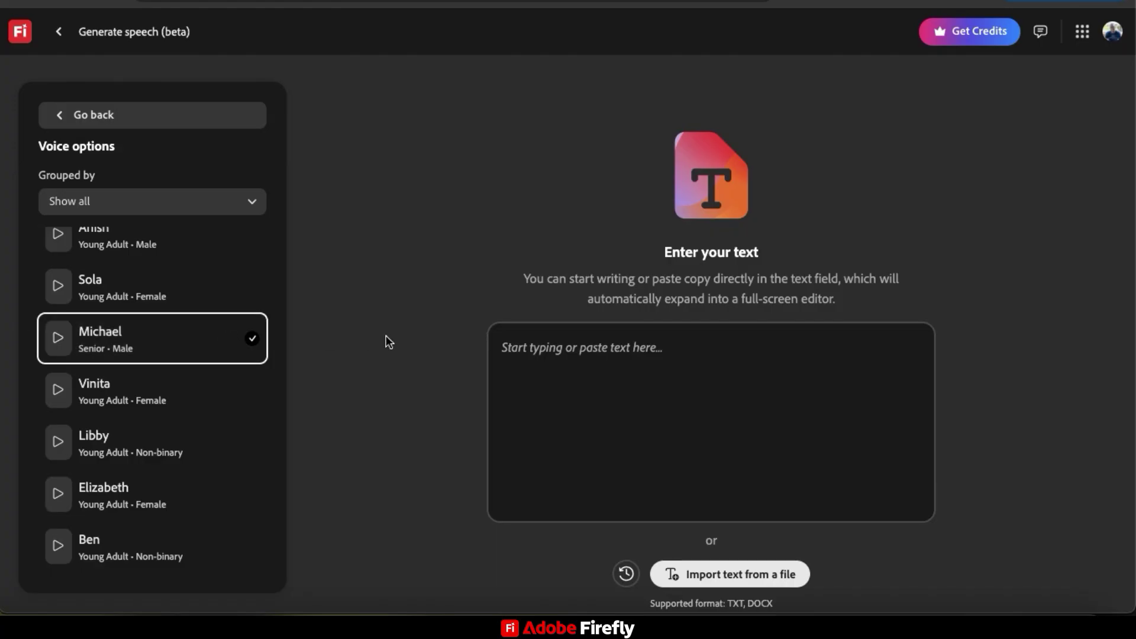
pyautogui.click(62, 115)
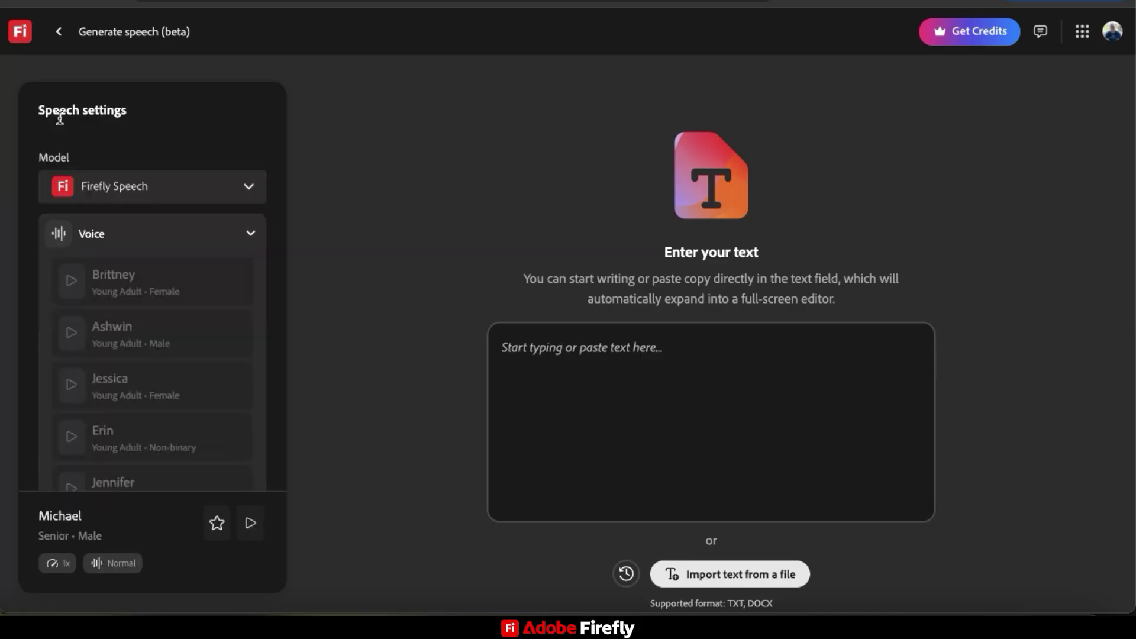
# - Collapse the voice list, browse the languages, and try the Speed slider, leaving speed normal
pyautogui.click(253, 235)
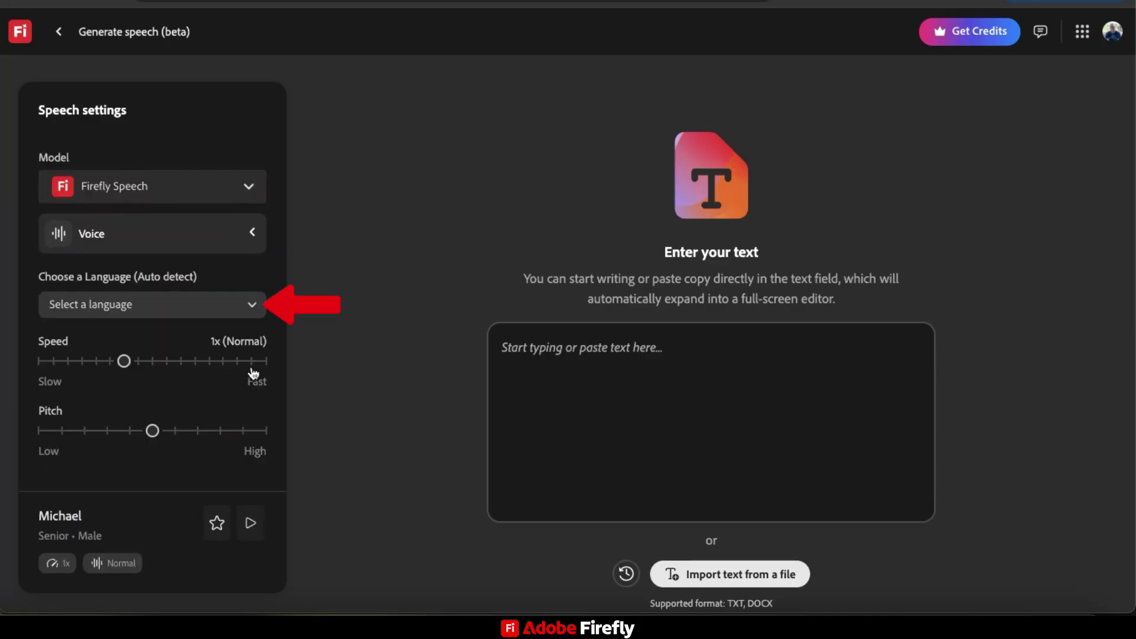
pyautogui.click(253, 305)
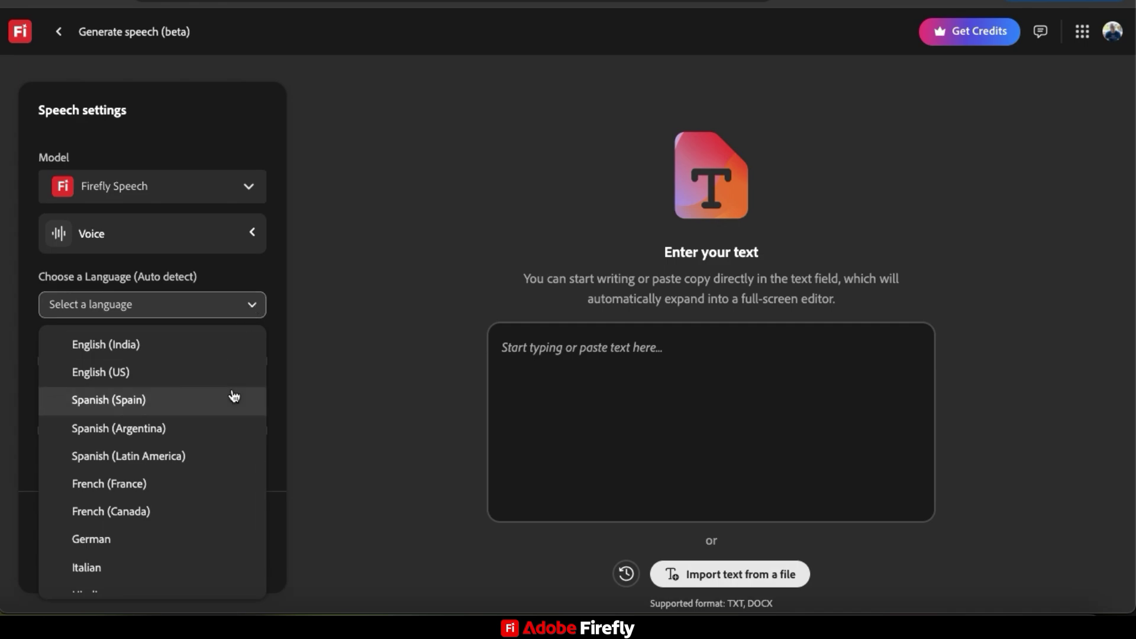
pyautogui.scroll(-1, 234, 395)
pyautogui.scroll(-1, 233, 396)
pyautogui.scroll(2, 234, 396)
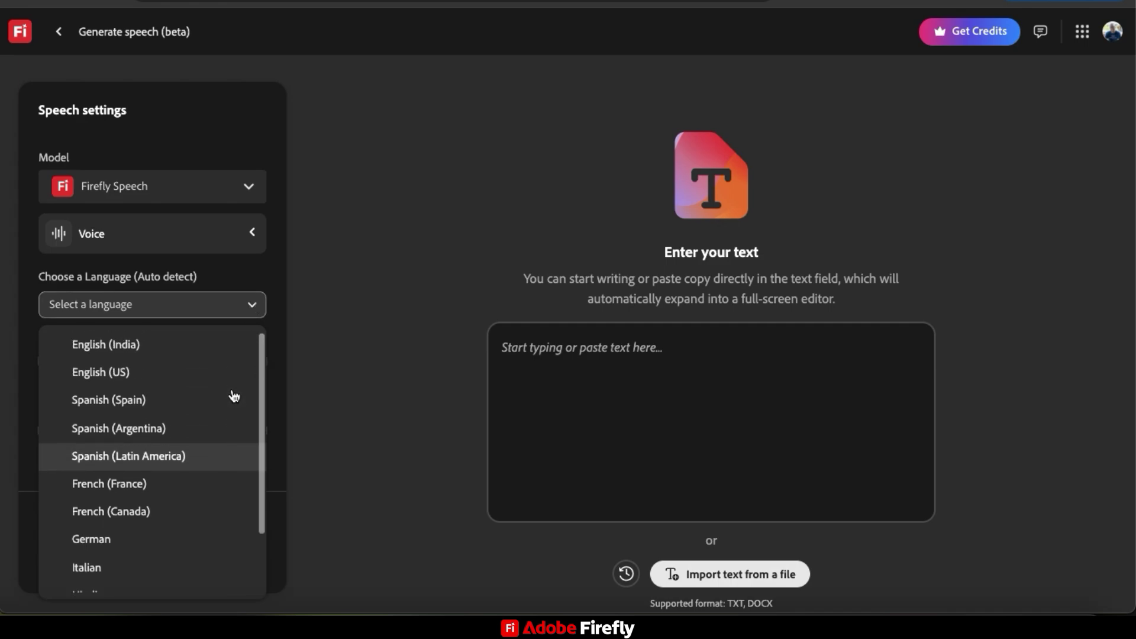
pyautogui.click(254, 305)
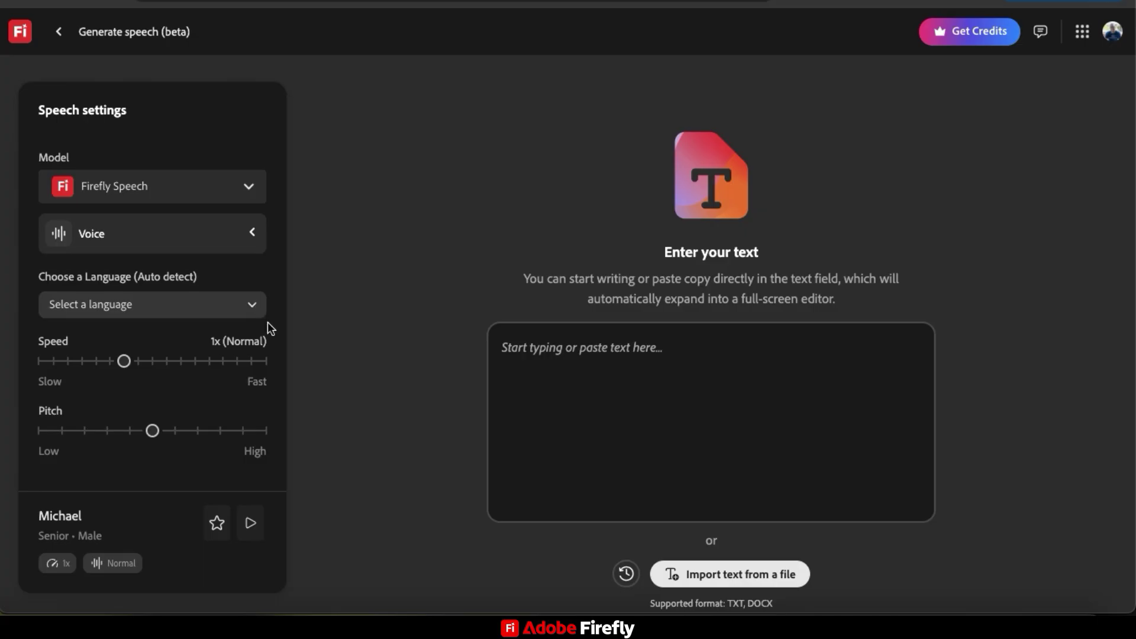
pyautogui.moveTo(125, 361)
pyautogui.mouseDown()
pyautogui.moveTo(166, 361)
pyautogui.moveTo(122, 367)
pyautogui.mouseUp()
pyautogui.click(574, 356)
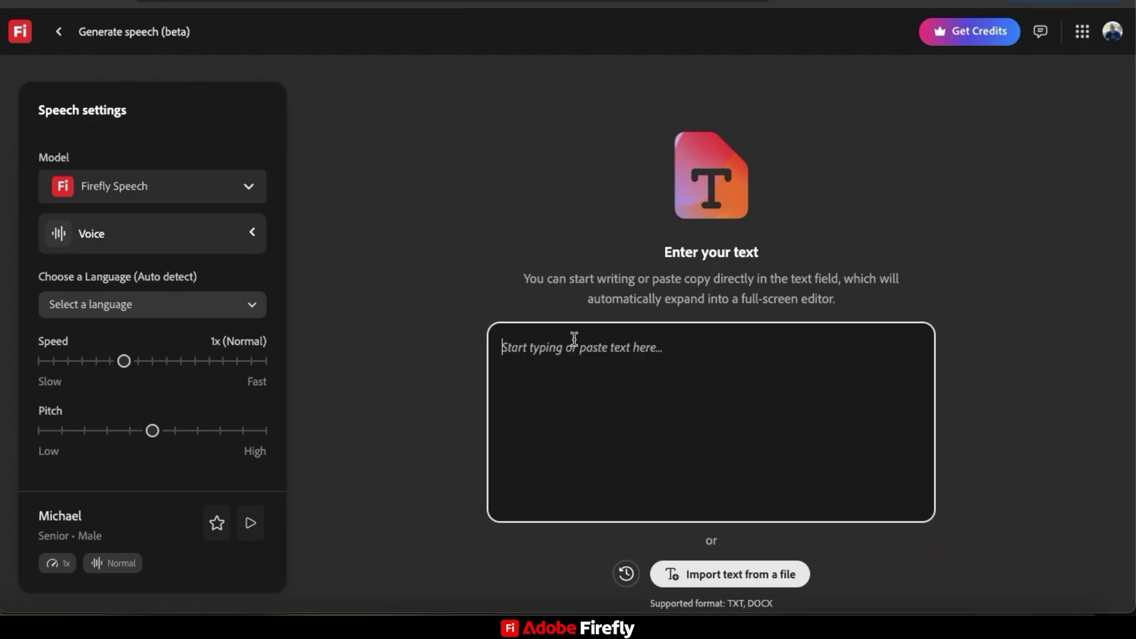
pyautogui.write("Packing for Australia? Grab your sunnies, forget the worries—our deals will have you soaring Down Under faster than a kangaroo on caffeine! Touch down in Sydney's sparkling shores, where beaches meet buzz! And hey, spot a koala chilling like it's on eternal vacation—because in Oz, even the wildlife knows how to relax better than you! Call today to book")
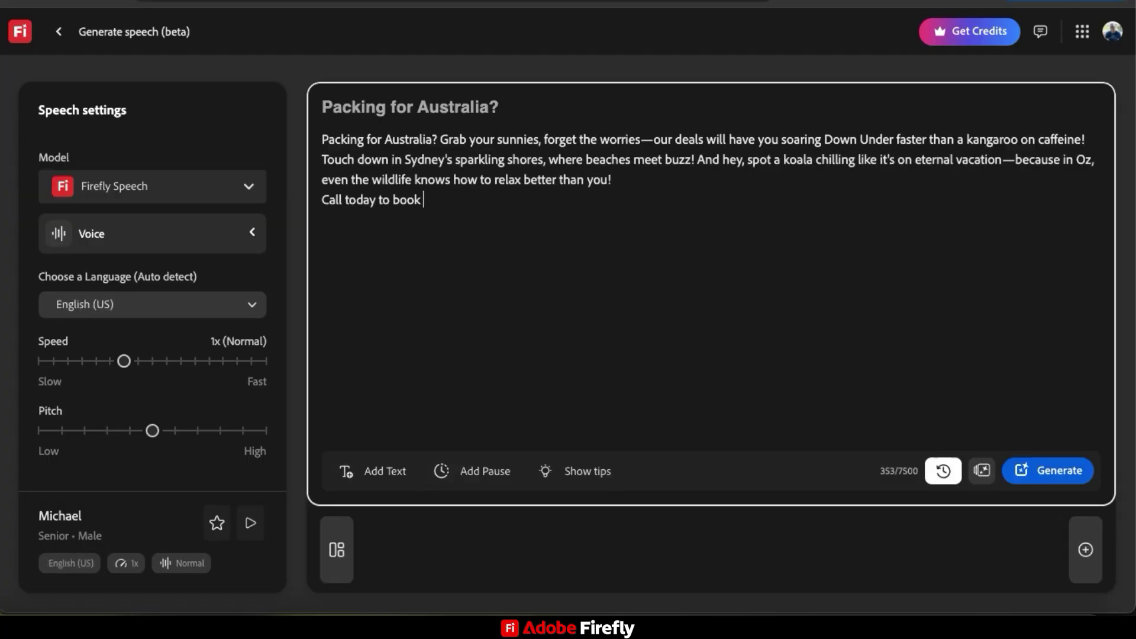
pyautogui.write(' your trip!')
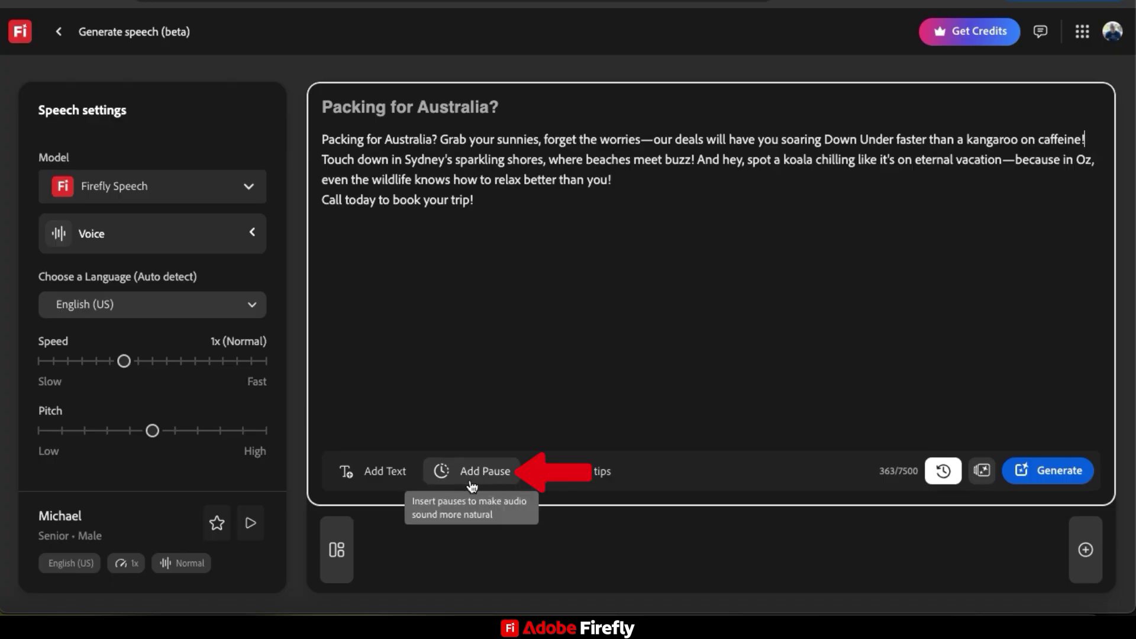
# - Insert two pauses into the script, keeping the first at 1 second and setting the second to 0.5 seconds
pyautogui.click(472, 472)
pyautogui.click(474, 472)
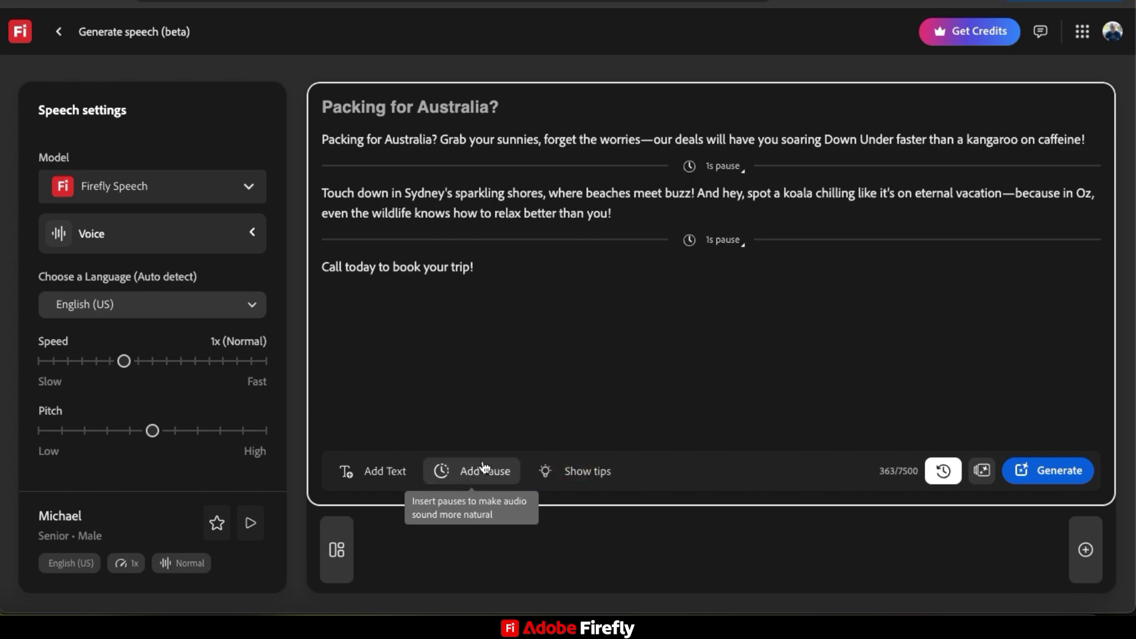
pyautogui.click(744, 175)
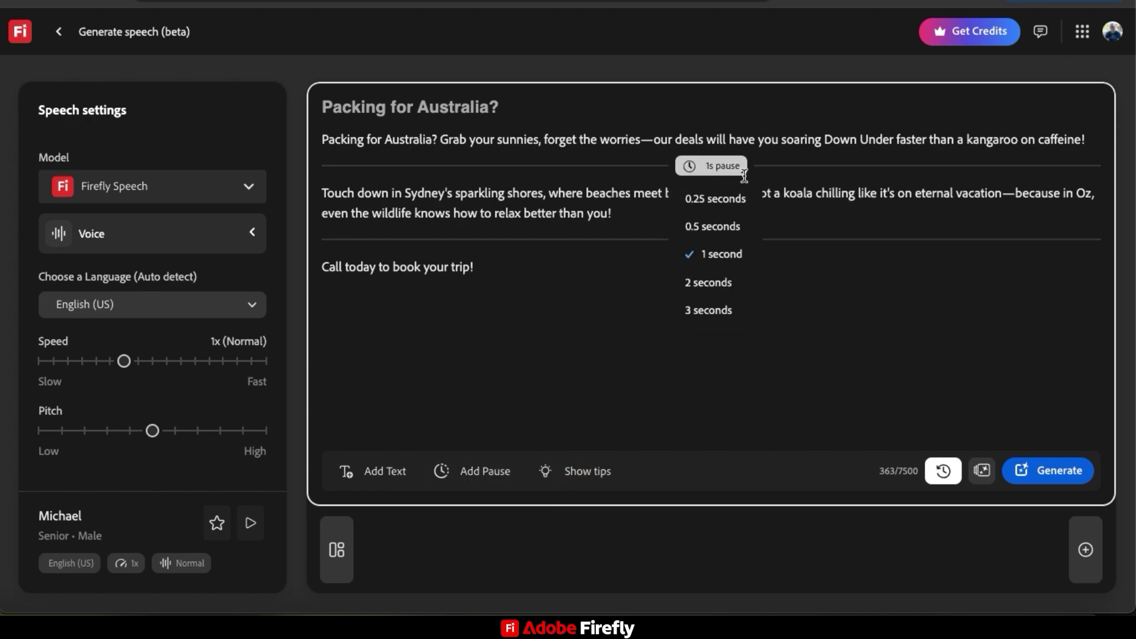
pyautogui.click(813, 275)
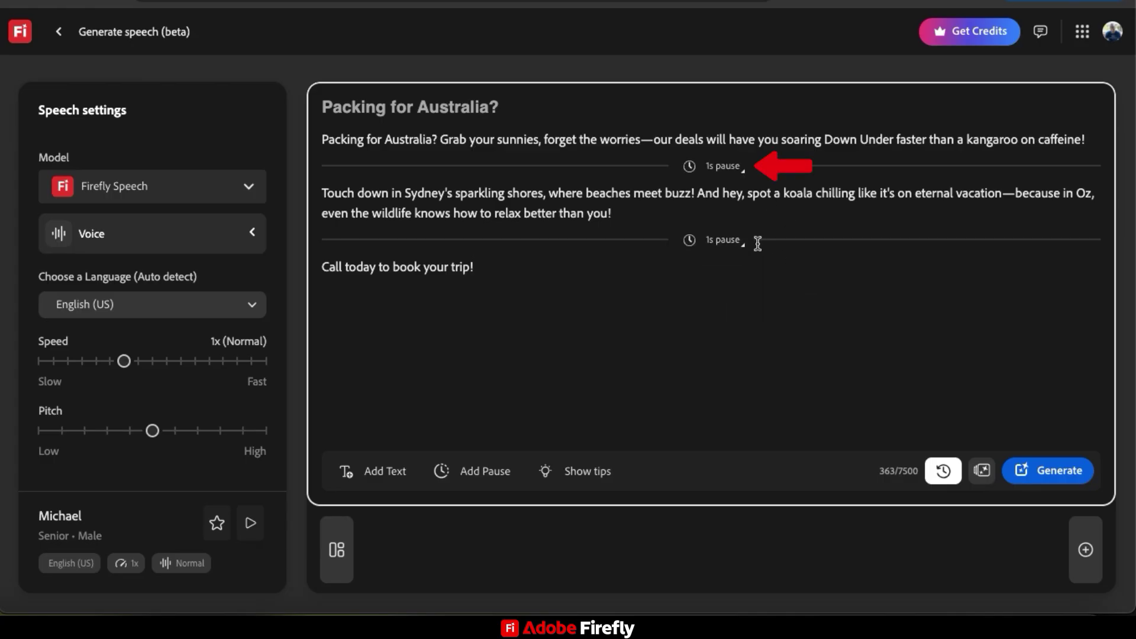
pyautogui.click(744, 249)
pyautogui.click(728, 306)
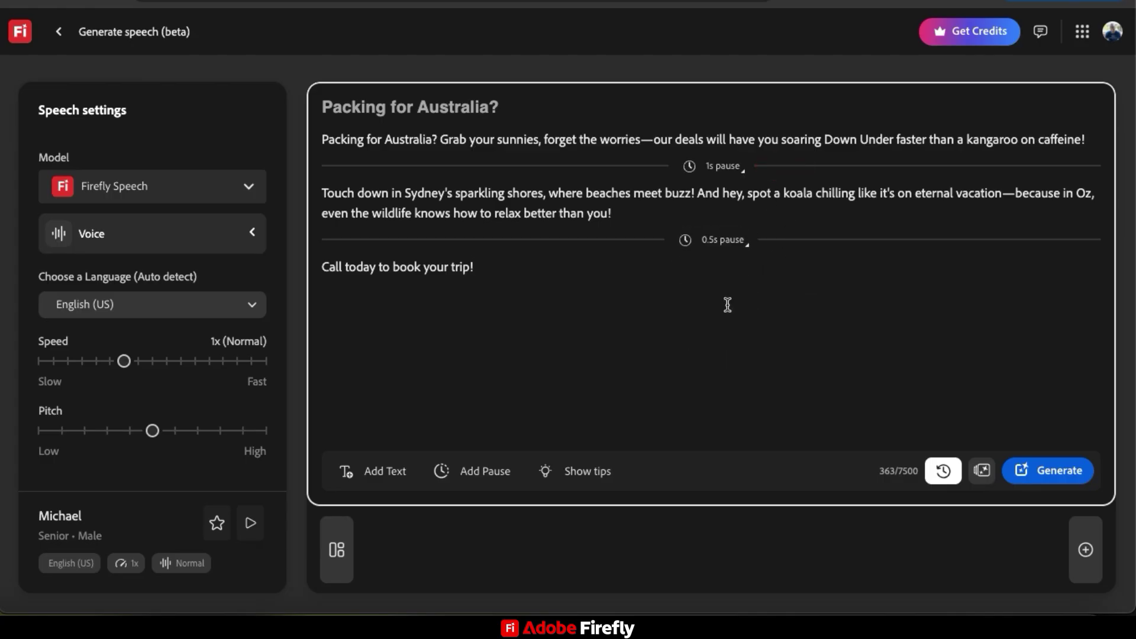
pyautogui.moveTo(441, 139); pyautogui.dragTo(1091, 138)
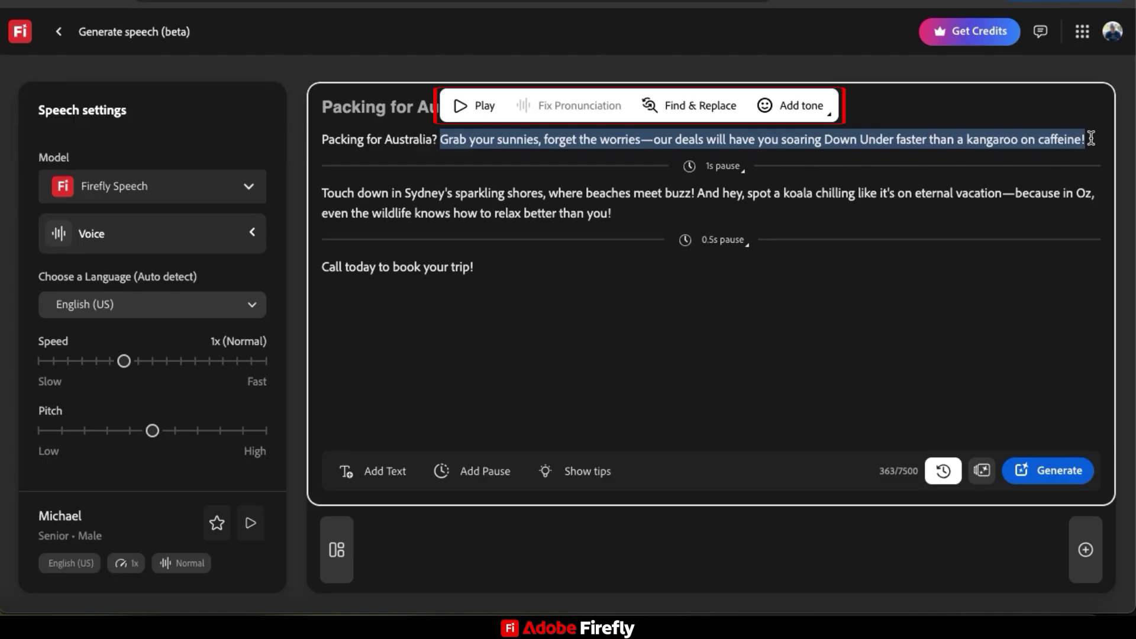
pyautogui.click(471, 108)
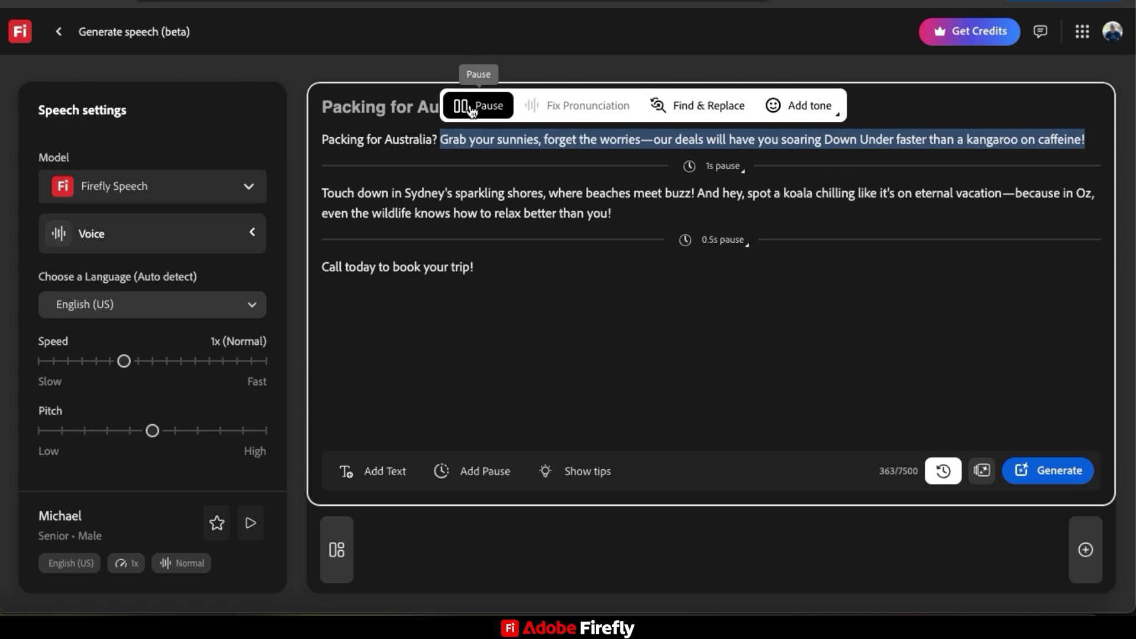
pyautogui.click(470, 108)
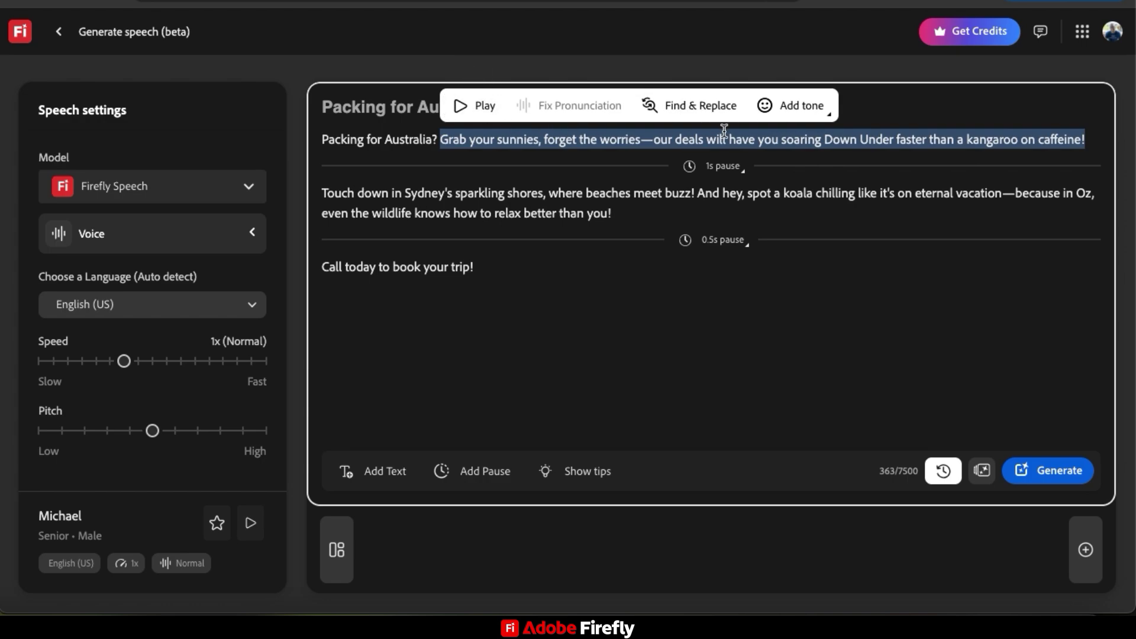
# - Tag the first paragraph with a happy tone and preview it
pyautogui.click(830, 117)
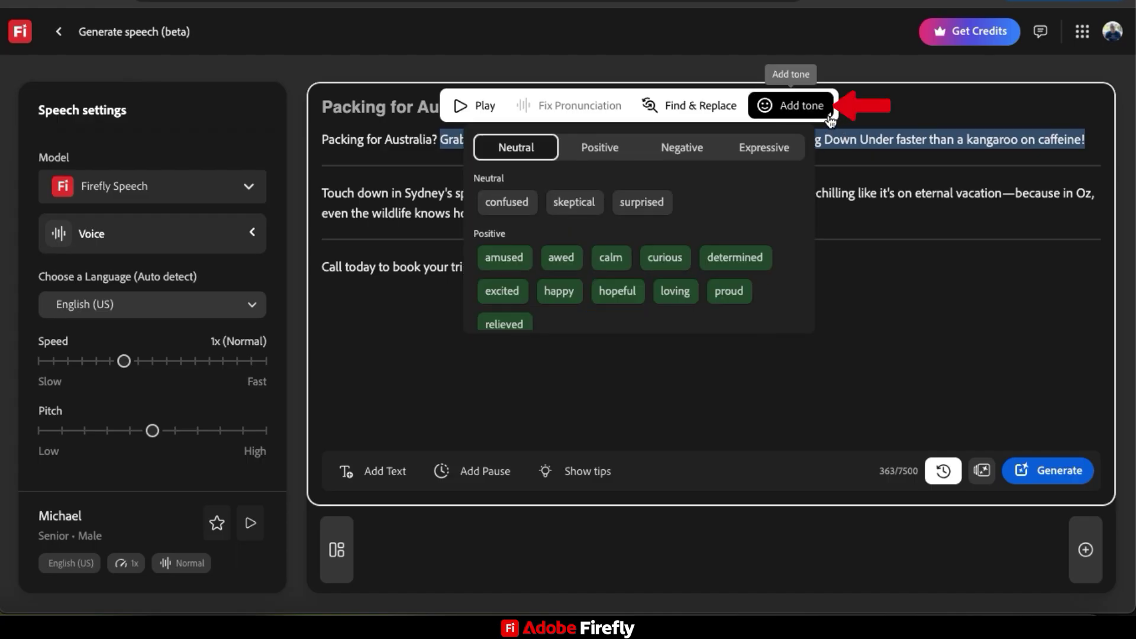
pyautogui.click(612, 151)
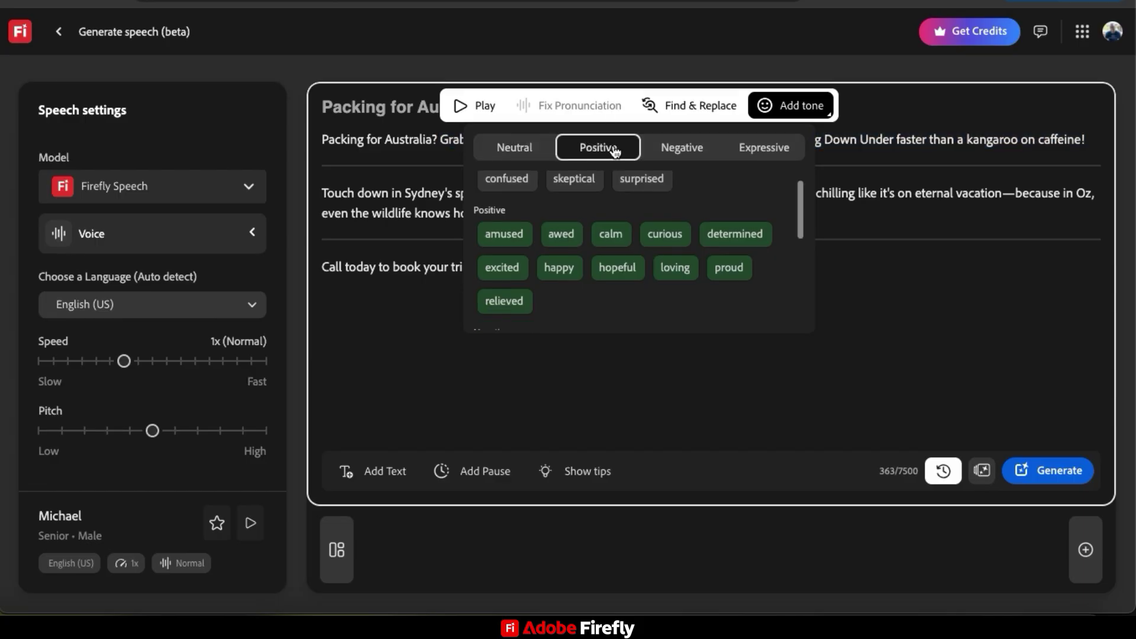
pyautogui.scroll(-1, 711, 184)
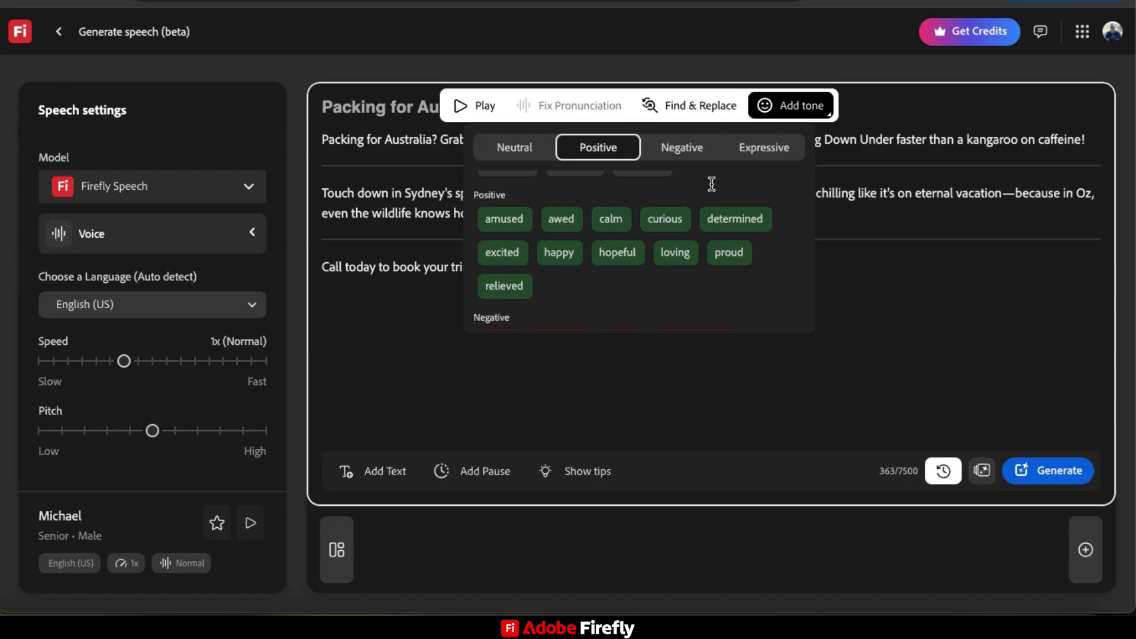
pyautogui.click(559, 252)
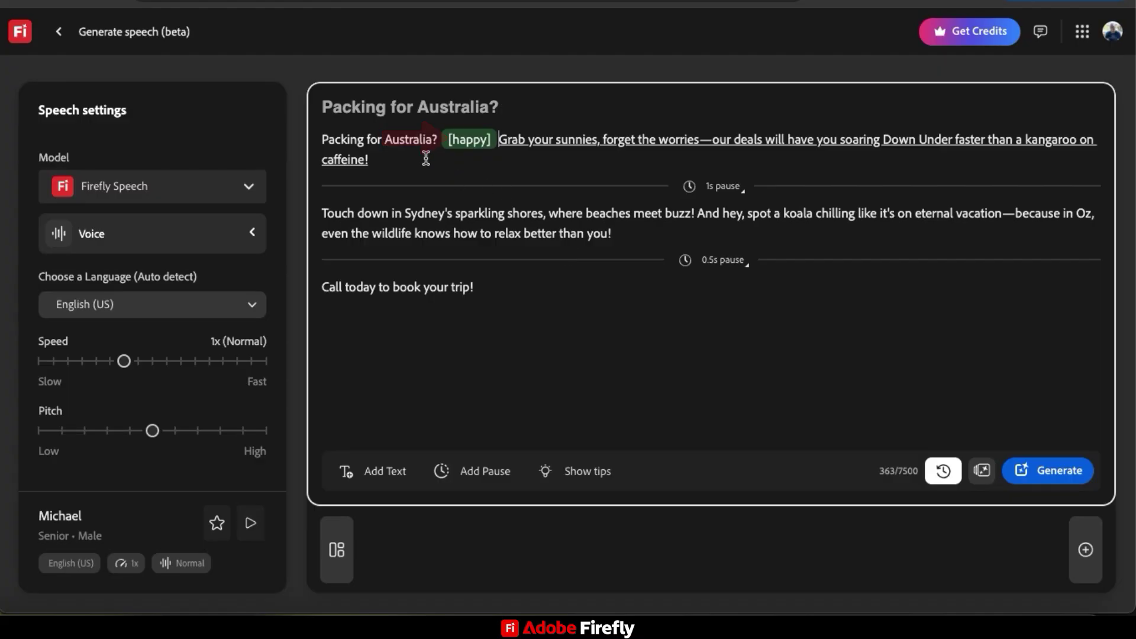
pyautogui.click(496, 138)
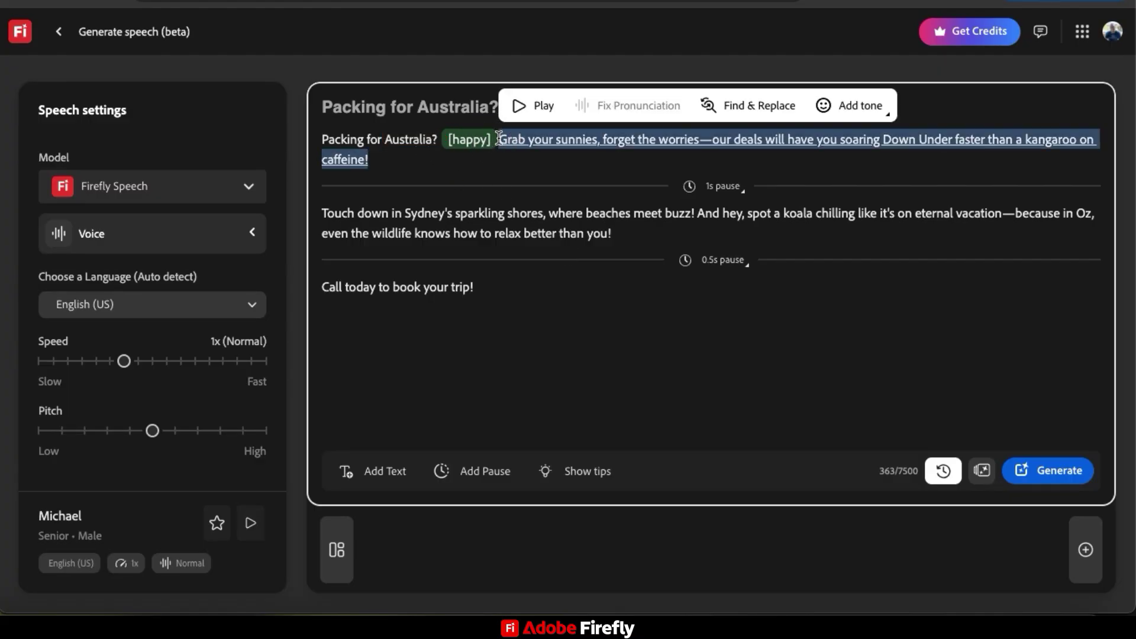
pyautogui.click(535, 107)
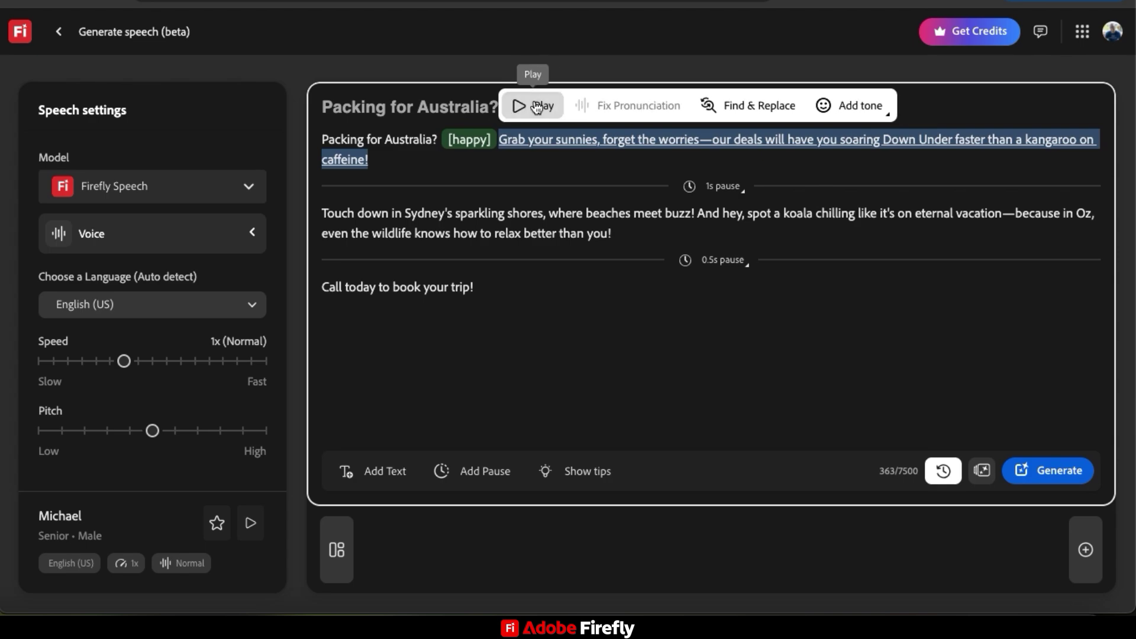
pyautogui.click(606, 176)
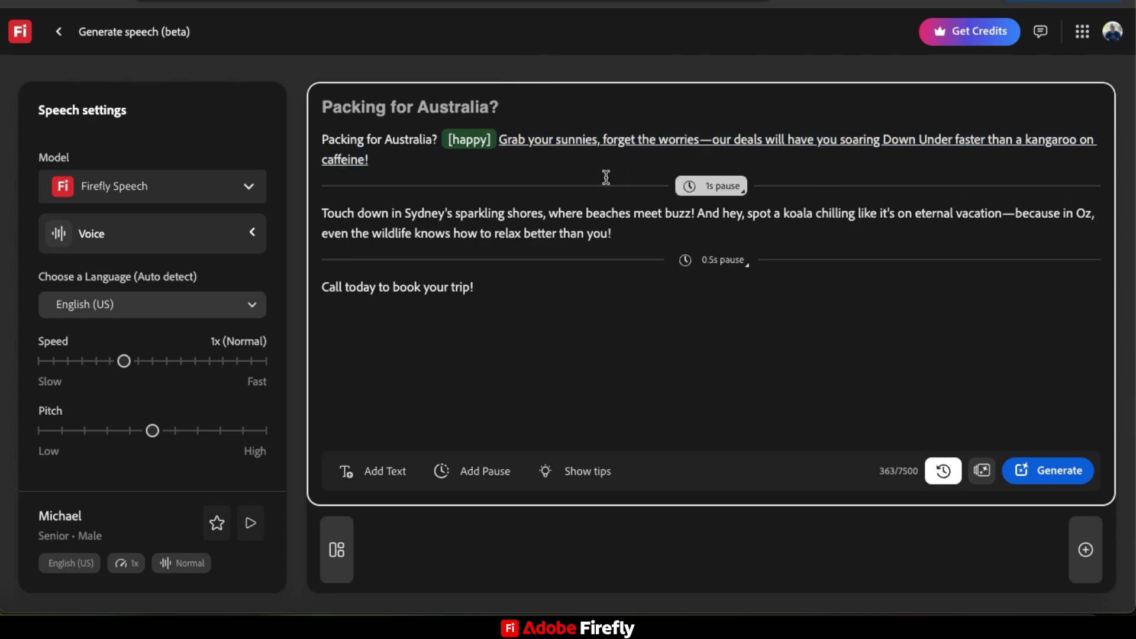
# - Tag the second paragraph as excited and the wildlife-relaxing phrase as amused
pyautogui.moveTo(698, 213); pyautogui.dragTo(322, 212)
pyautogui.click(680, 178)
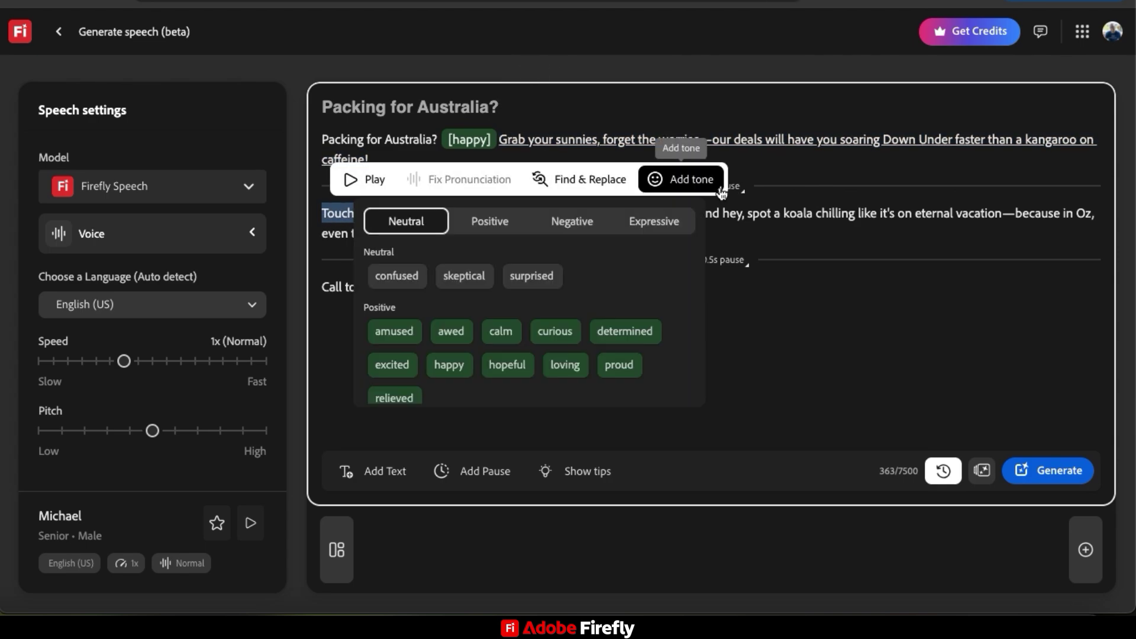
pyautogui.click(408, 366)
pyautogui.moveTo(402, 234); pyautogui.dragTo(693, 234)
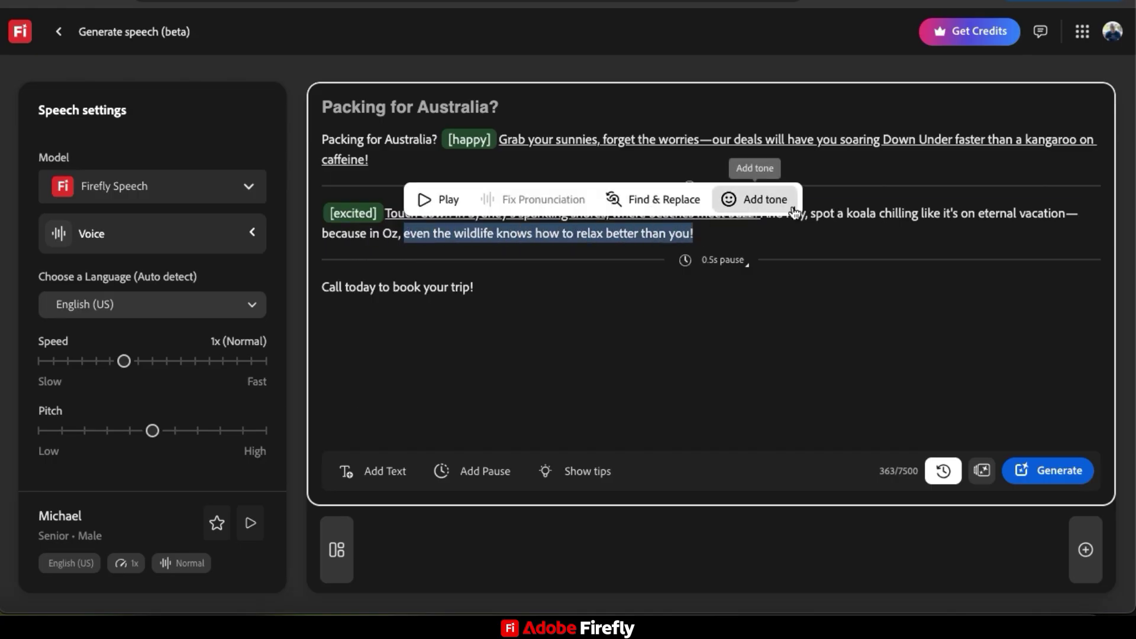
pyautogui.click(753, 196)
pyautogui.click(397, 298)
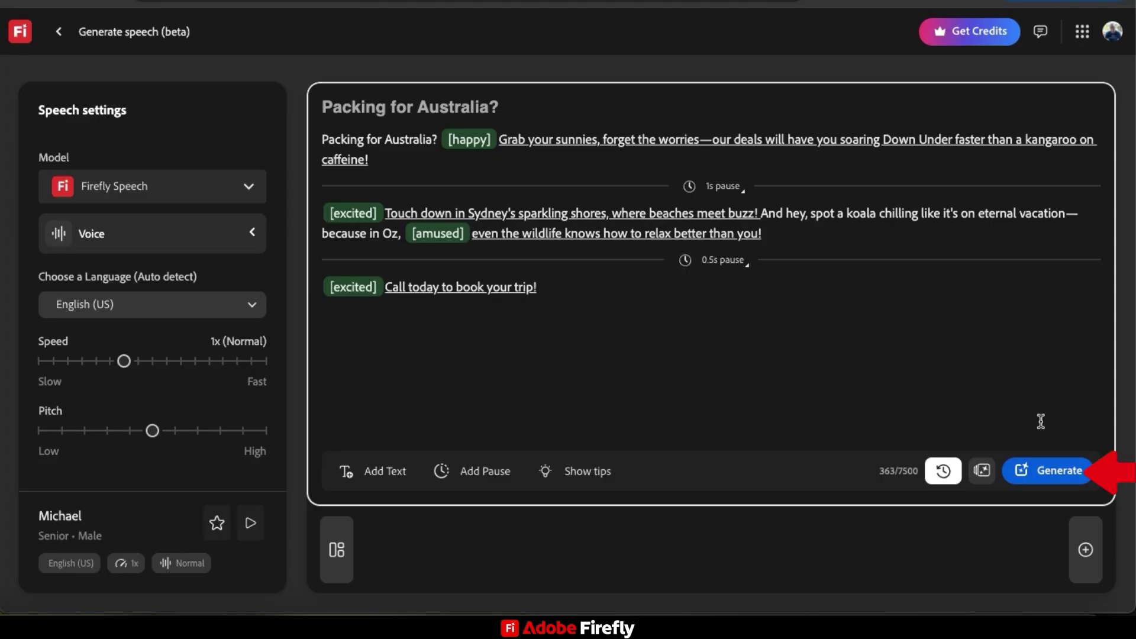
# - Generate speech from the tagged script and confirm the 3-credit cost
pyautogui.click(1060, 484)
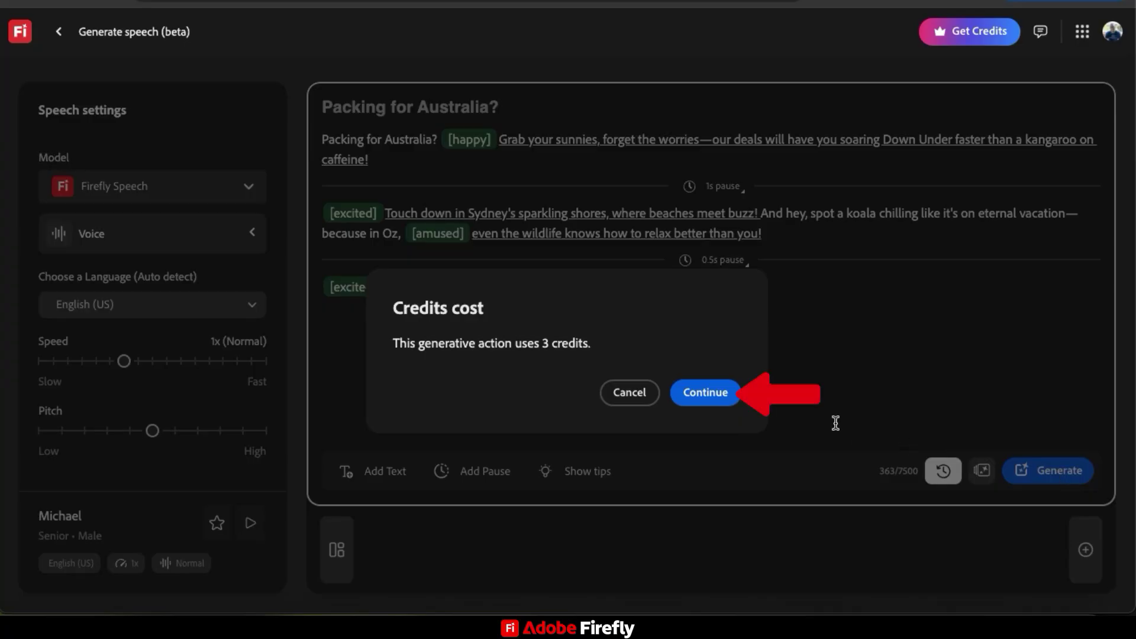
pyautogui.click(718, 400)
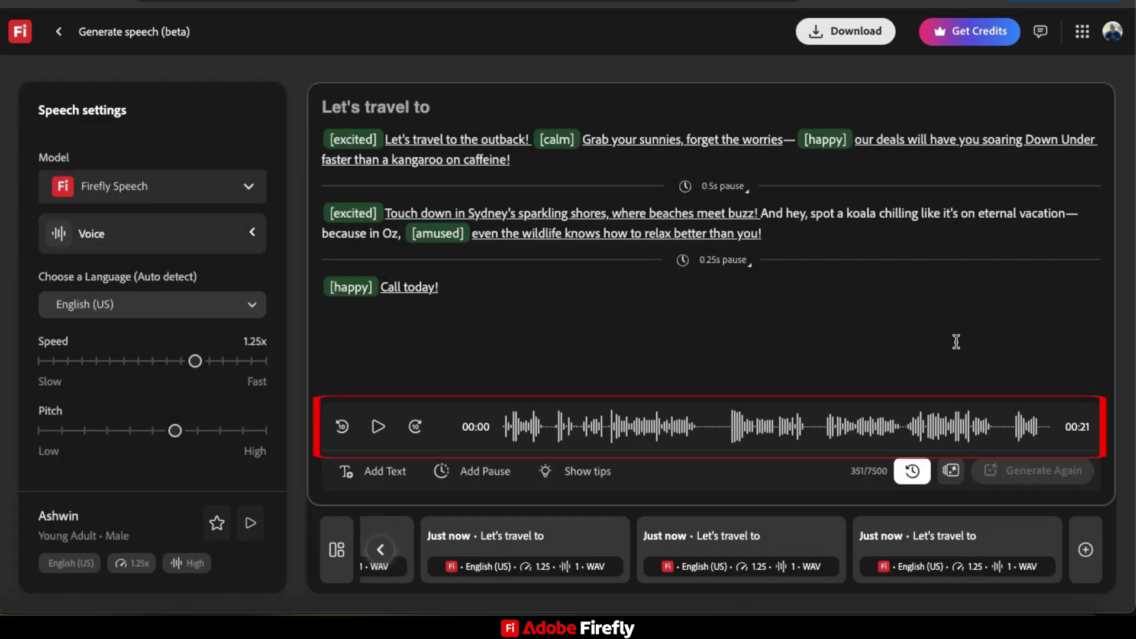
# - Play the 21-second narration and download it as 'Let's travel to.wav'
pyautogui.click(377, 427)
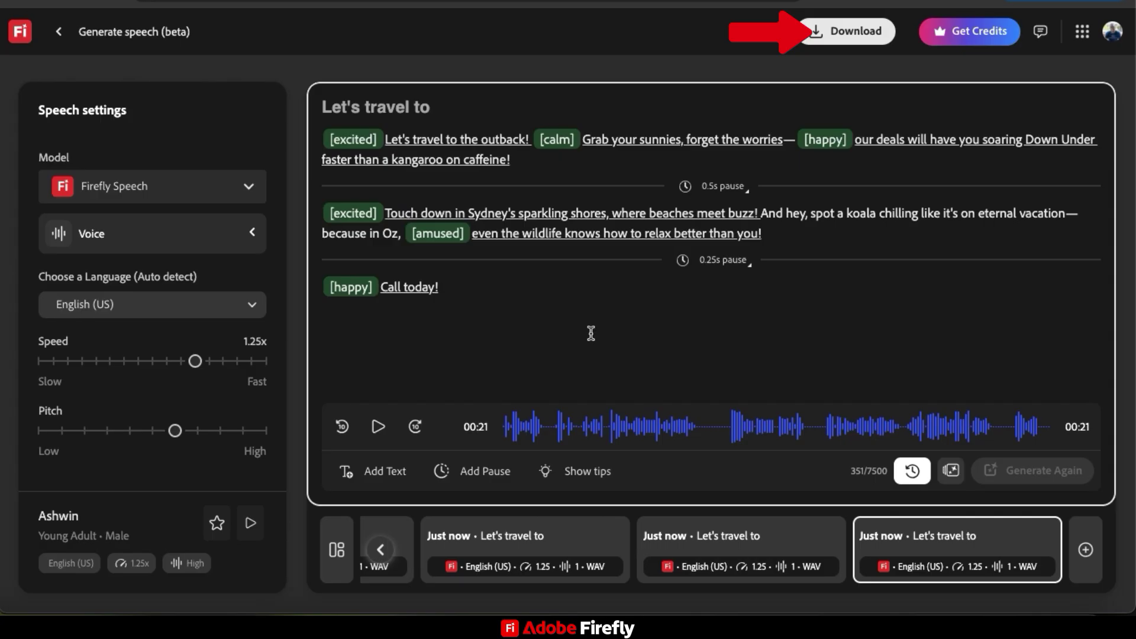
pyautogui.click(849, 39)
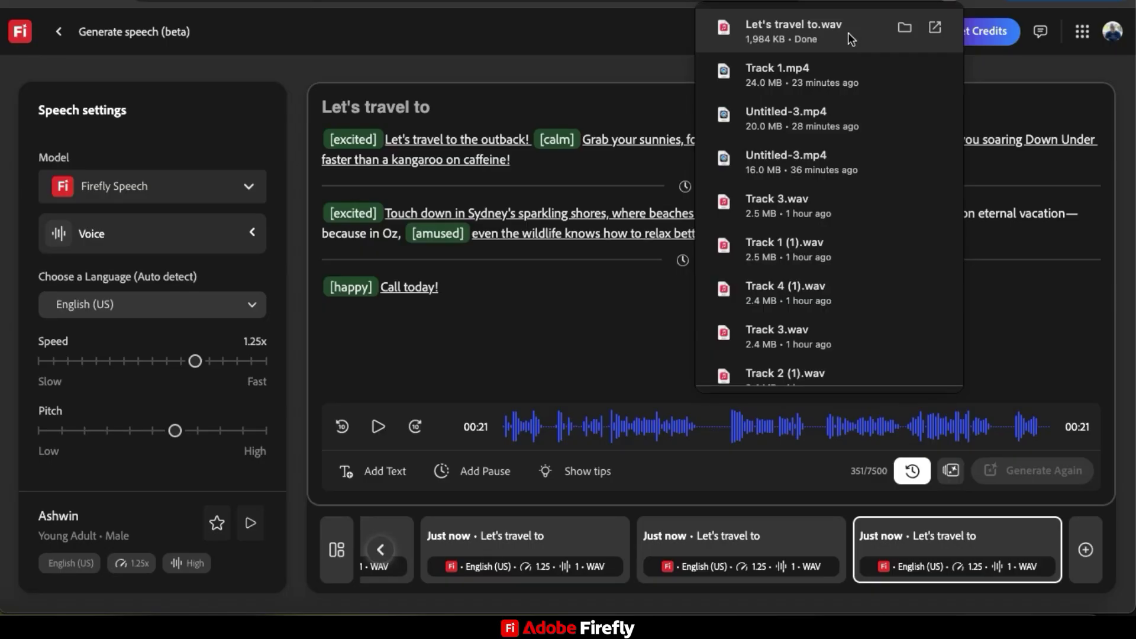
pyautogui.click(657, 64)
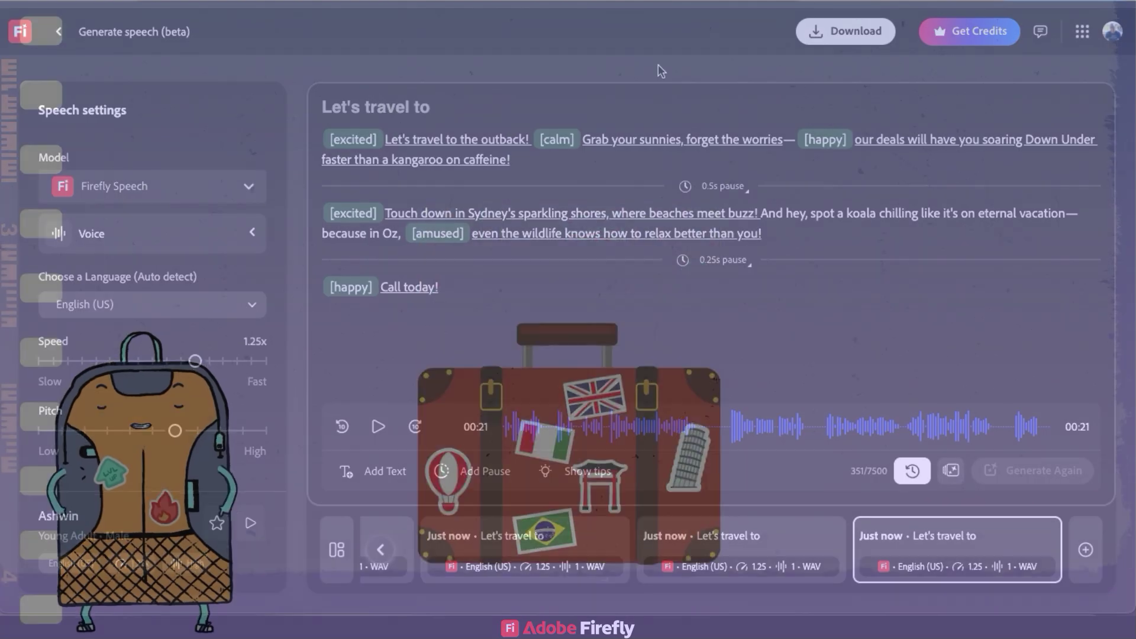